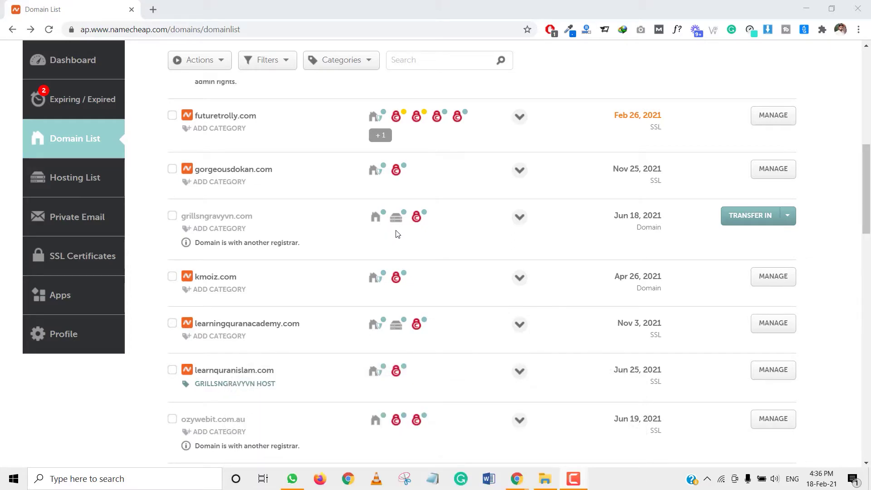
scroll(409, 271, "up", 5)
scroll(409, 272, "down", 6)
scroll(408, 271, "up", 7)
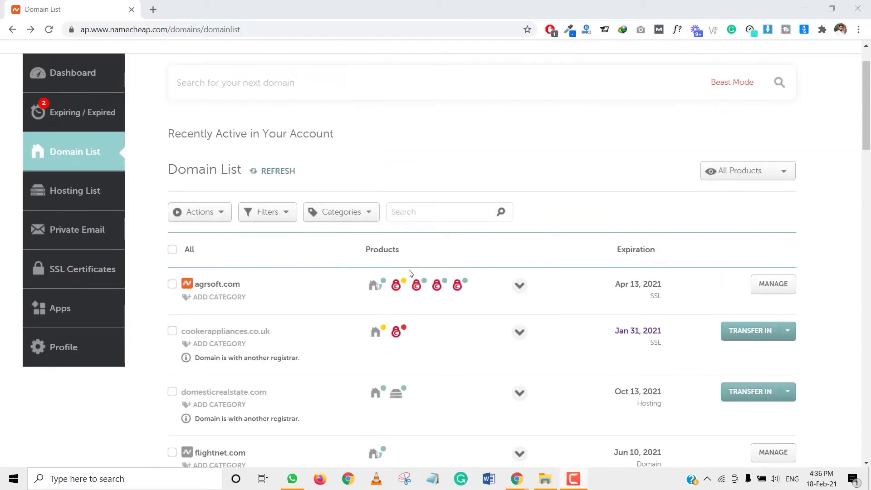
scroll(394, 246, "up", 1)
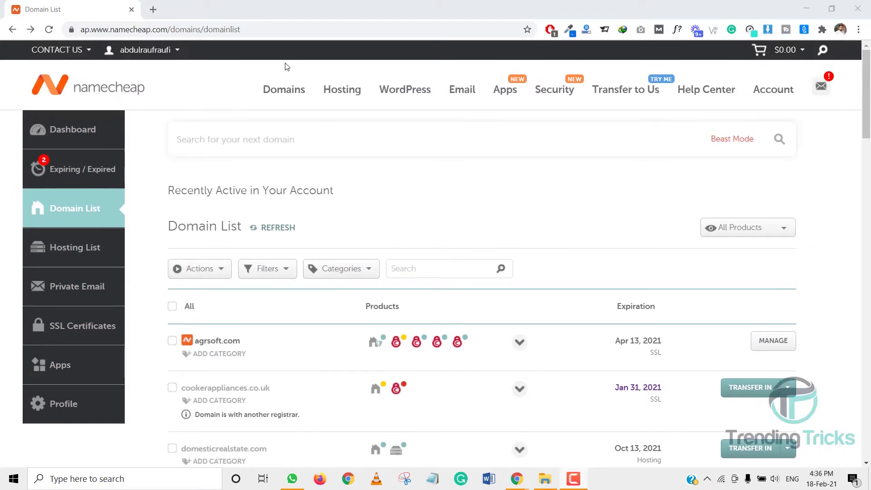
Go to Namecheap's Domain Name Search page from the Domains menu
mouse_move(284, 89)
left_click(313, 118)
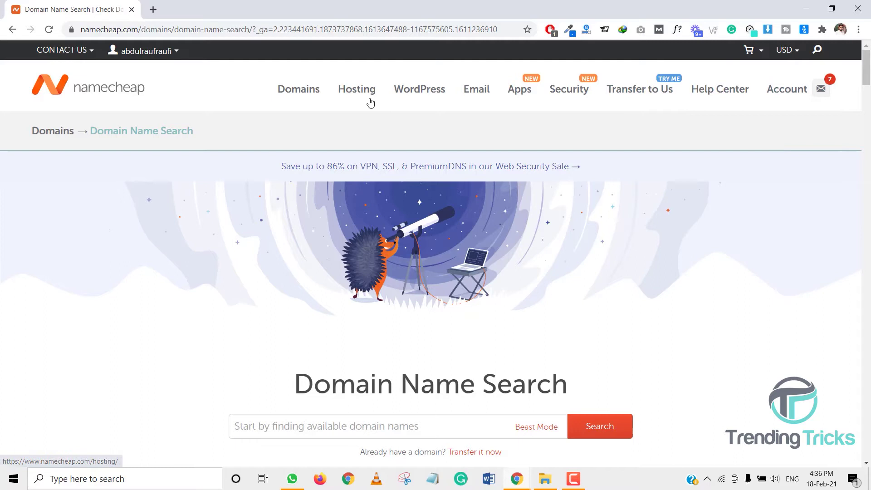
mouse_move(773, 89)
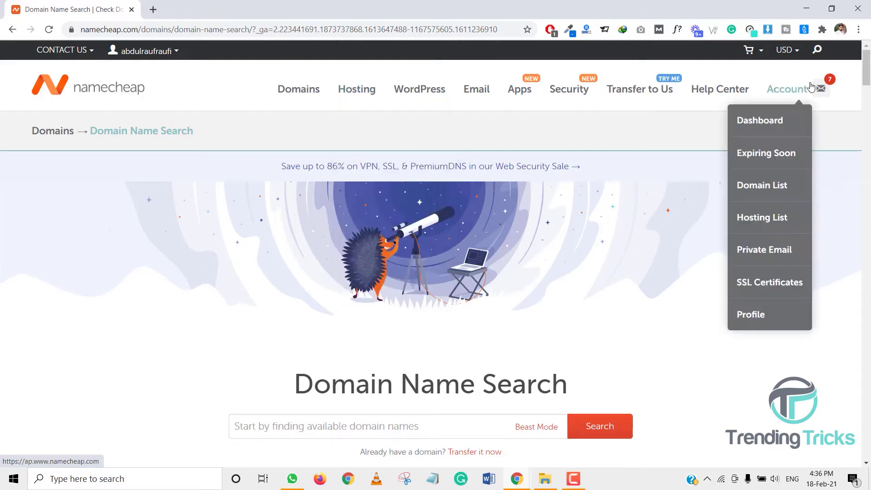
From the dashboard's full domain list, select skysmartfares.com and launch top5pakistan.com's cPanel in a new tab
left_click(766, 121)
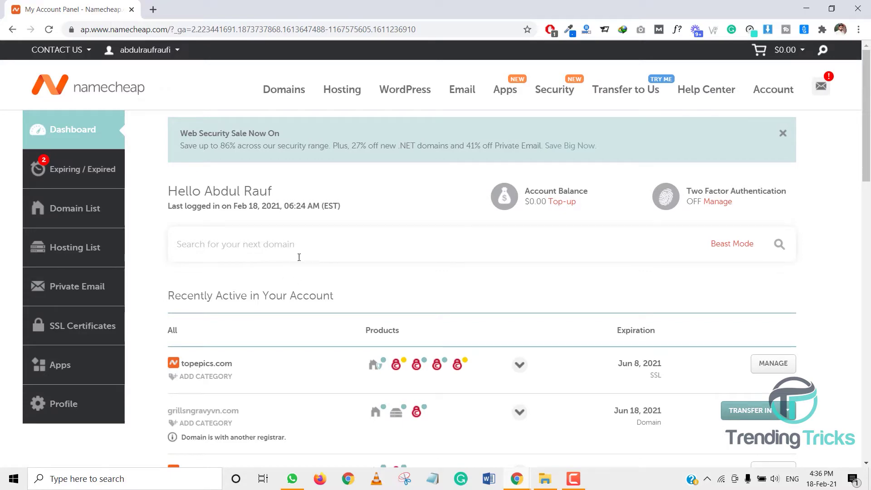
scroll(303, 255, "down", 3)
scroll(226, 270, "down", 2)
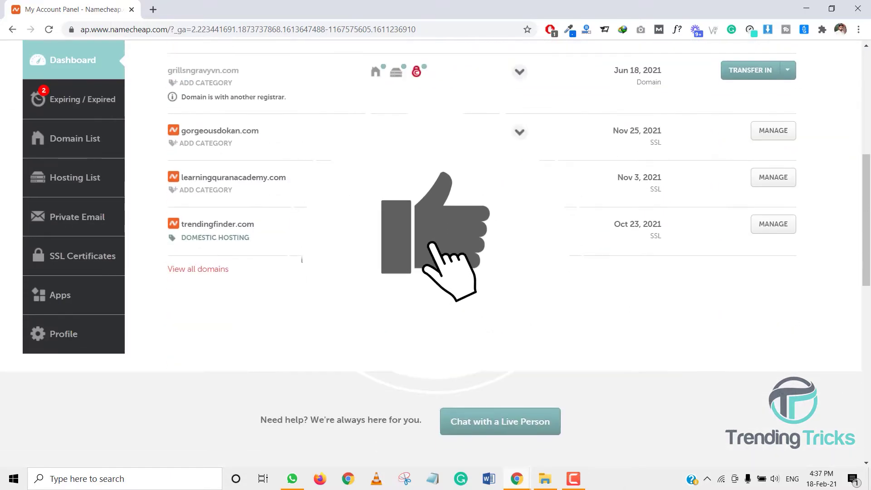
left_click(205, 270)
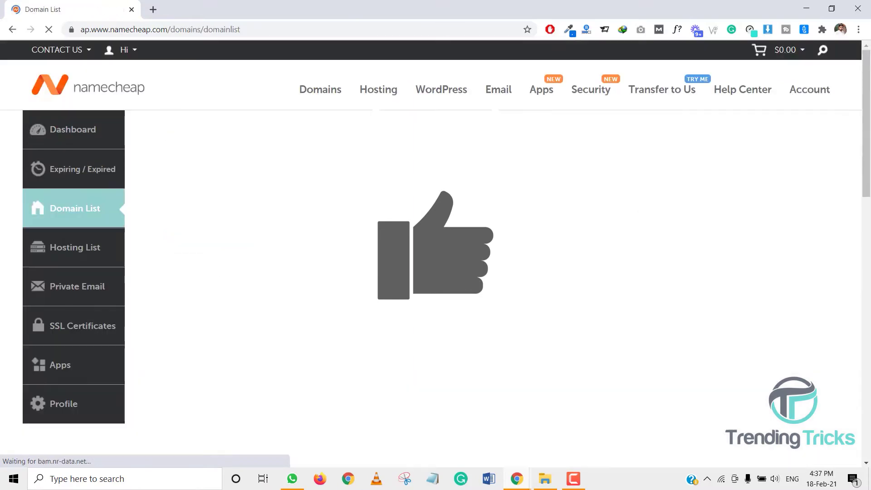
scroll(341, 232, "down", 1)
scroll(327, 239, "down", 1)
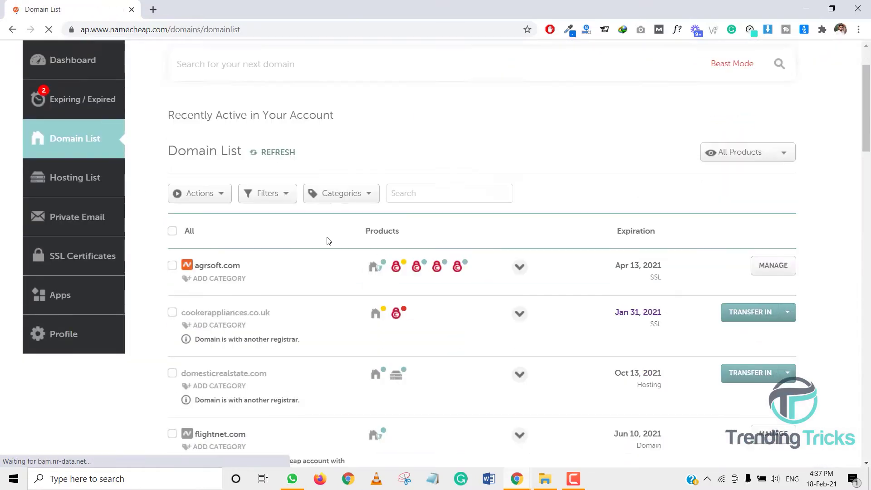
scroll(328, 242, "down", 2)
scroll(326, 245, "down", 1)
scroll(247, 225, "down", 1)
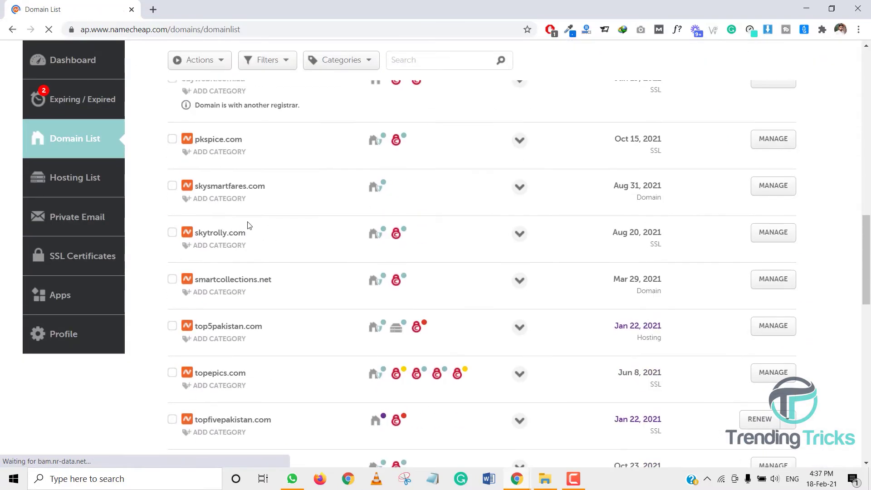
scroll(238, 227, "up", 1)
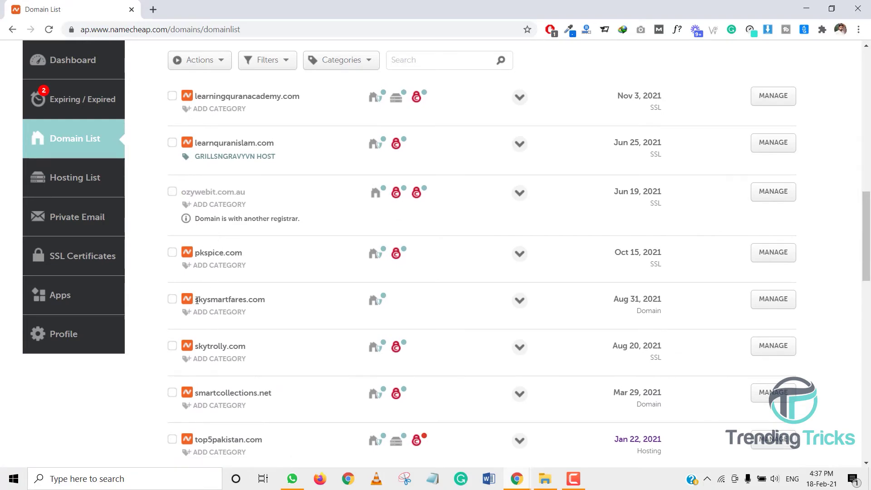
left_click_drag(196, 301, 259, 299)
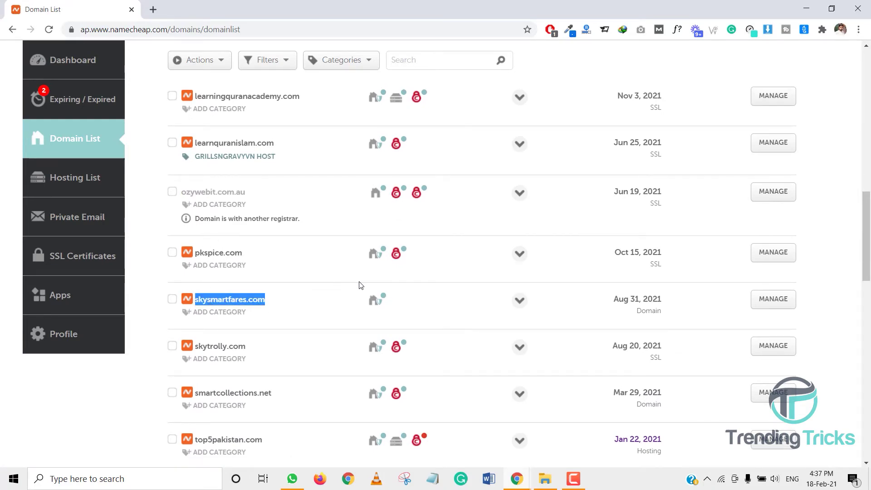
scroll(425, 261, "down", 3)
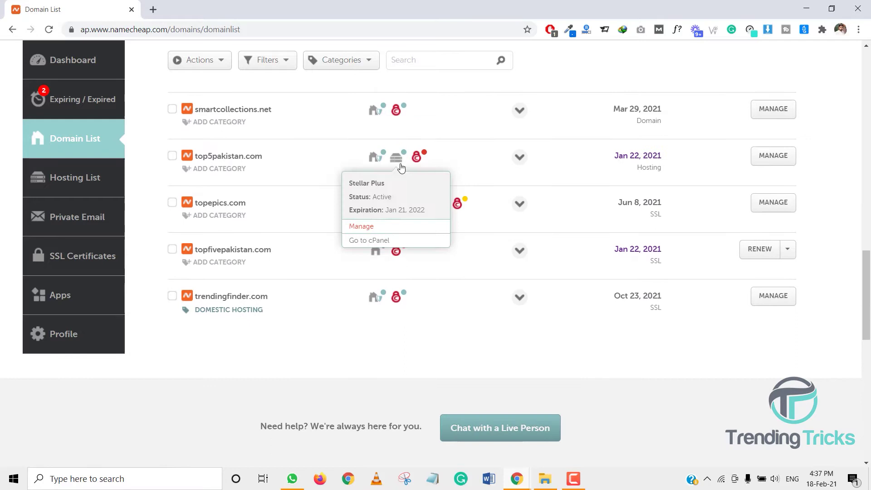
left_click(413, 242)
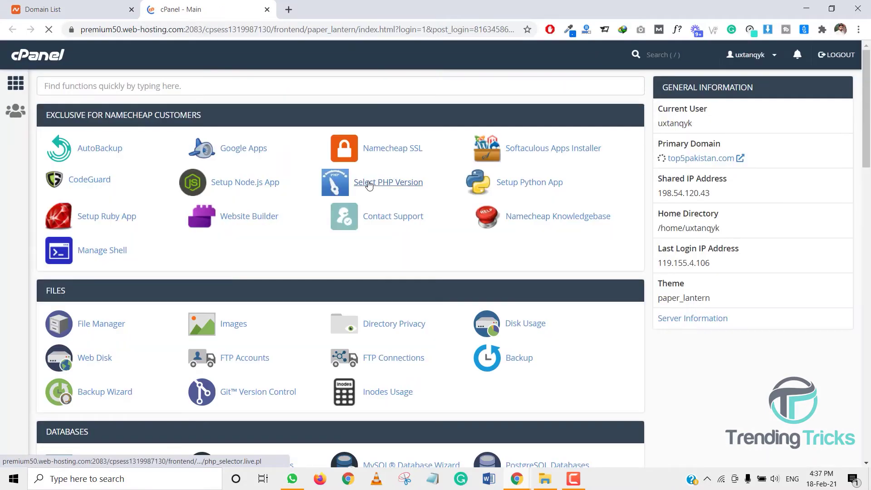
Filter cPanel's function search with 'add' to reveal Addon Domains
left_click(250, 87)
type("add")
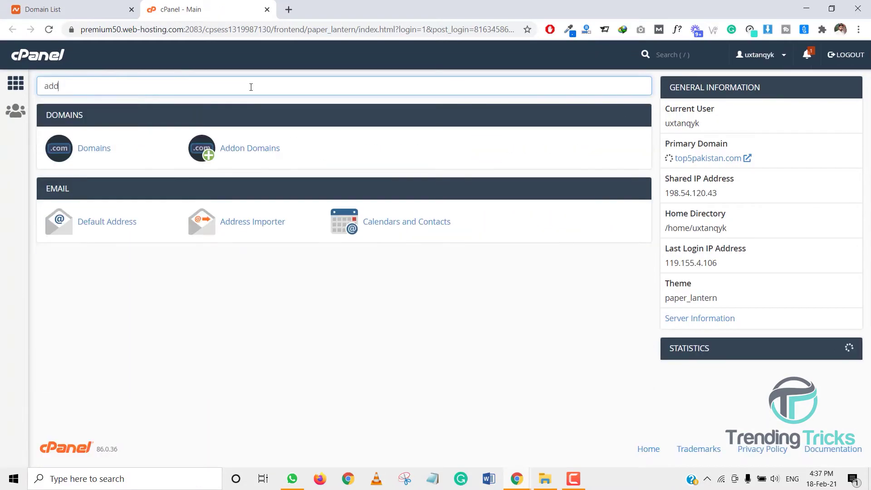
Create addon domain skysmartfares.com, with subdomain skysmartfares and document root skysmartfares.com autofilled
left_click(259, 156)
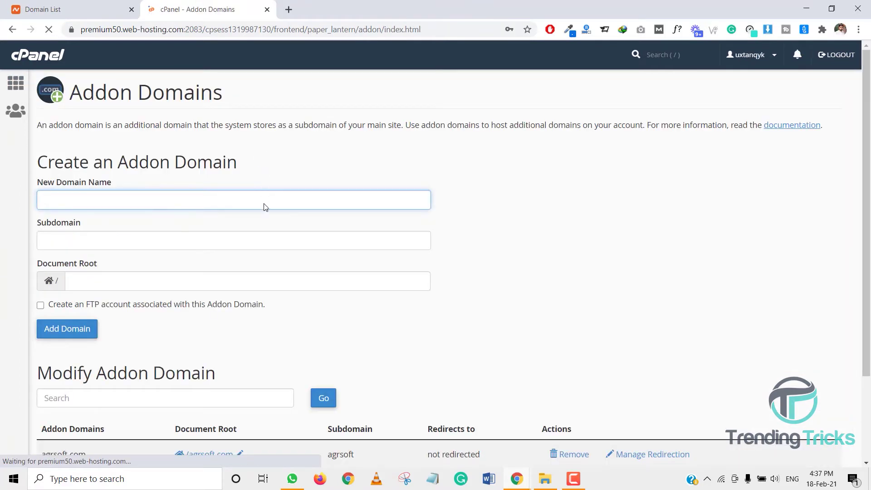
left_click(264, 207)
type("skysmartfares.com")
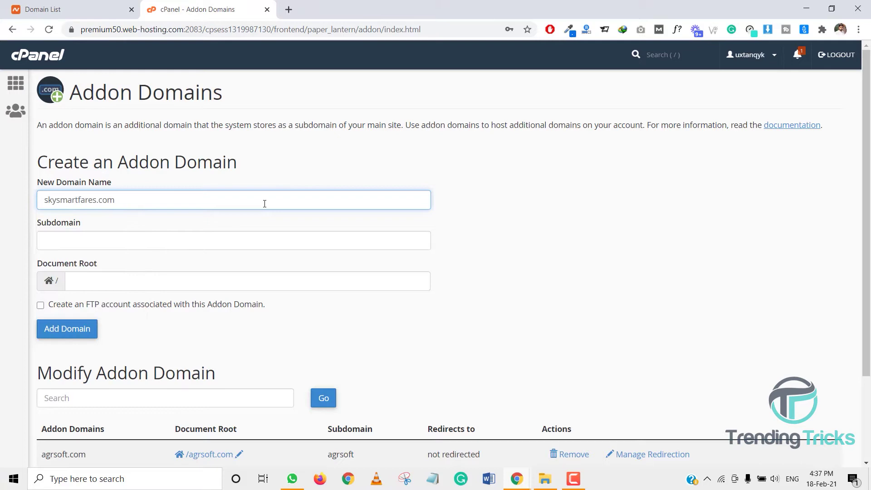
key("ctrl+shift+Tab")
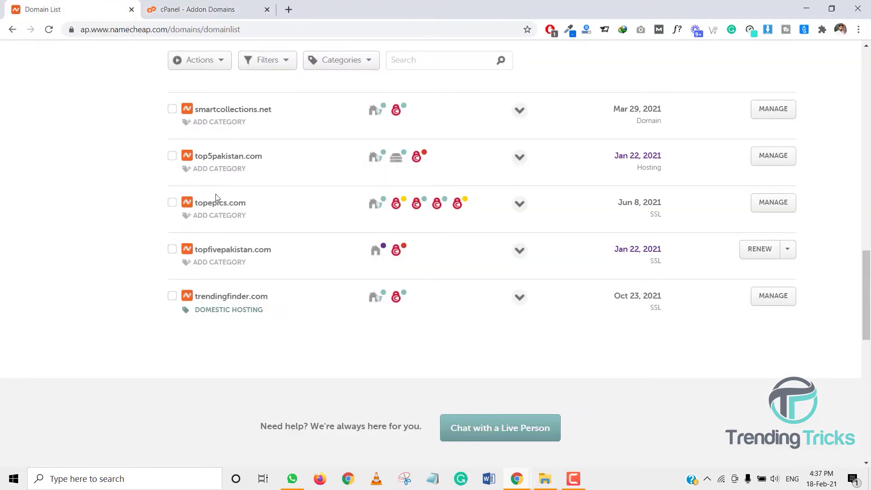
scroll(216, 194, "up", 3)
double_click(213, 190)
left_click(216, 10)
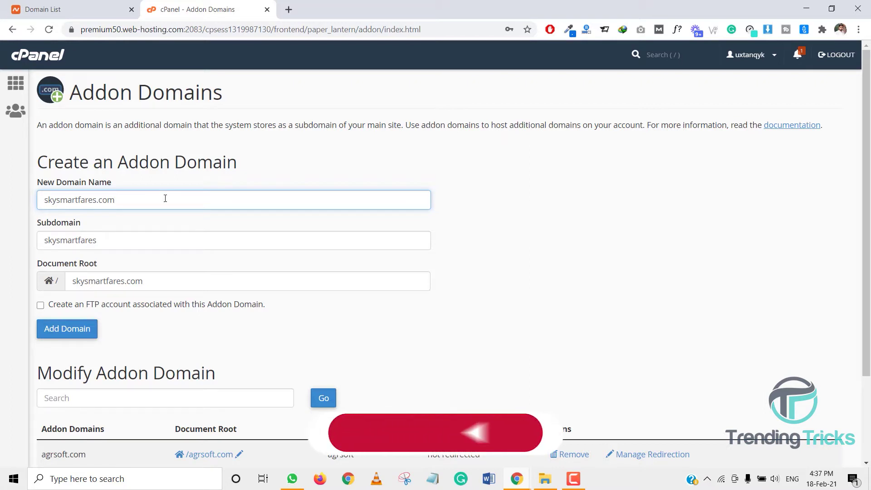
left_click(177, 229)
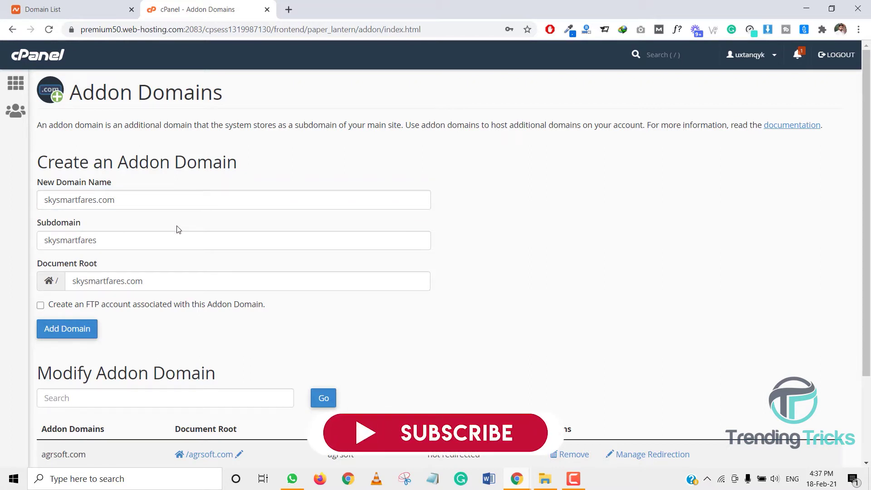
left_click(66, 332)
scroll(302, 270, "down", 2)
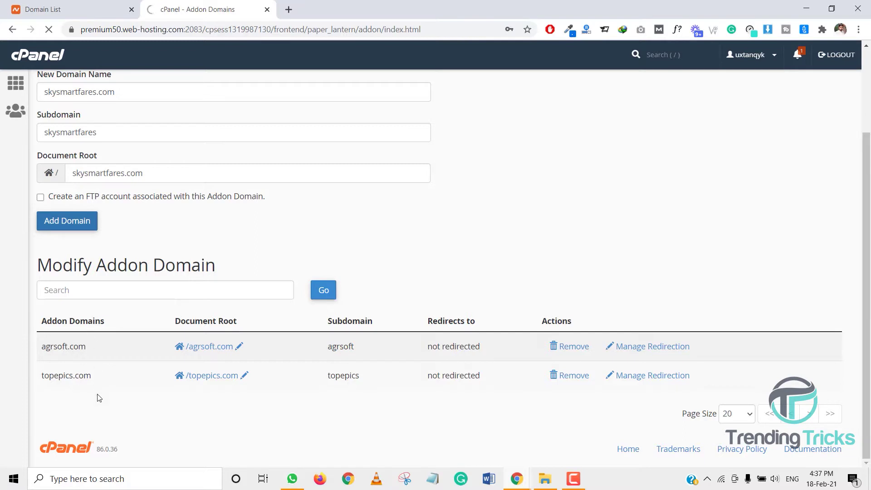
left_click(60, 6)
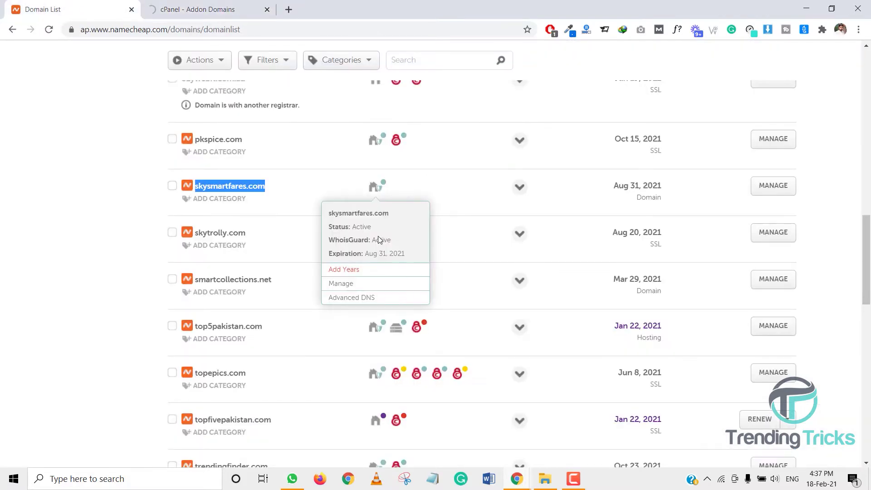
On skysmartfares.com's Manage page, keep the nameservers on Namecheap Web Hosting DNS
left_click(387, 285)
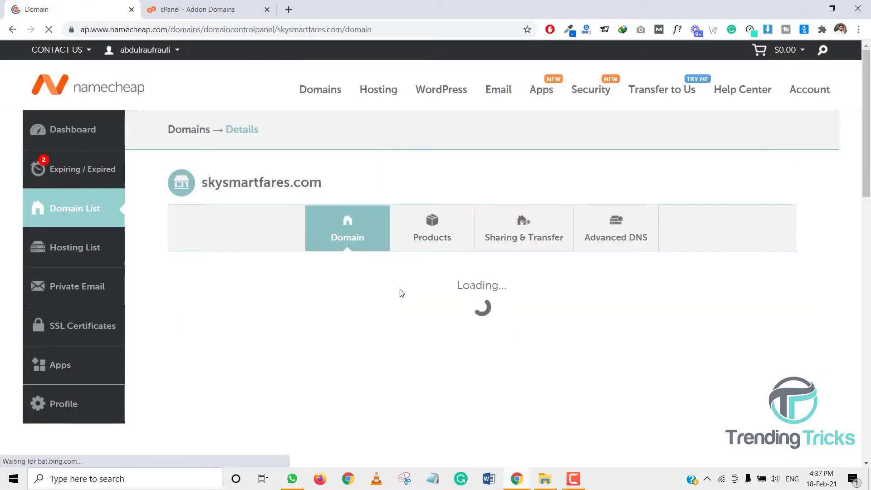
scroll(401, 293, "down", 3)
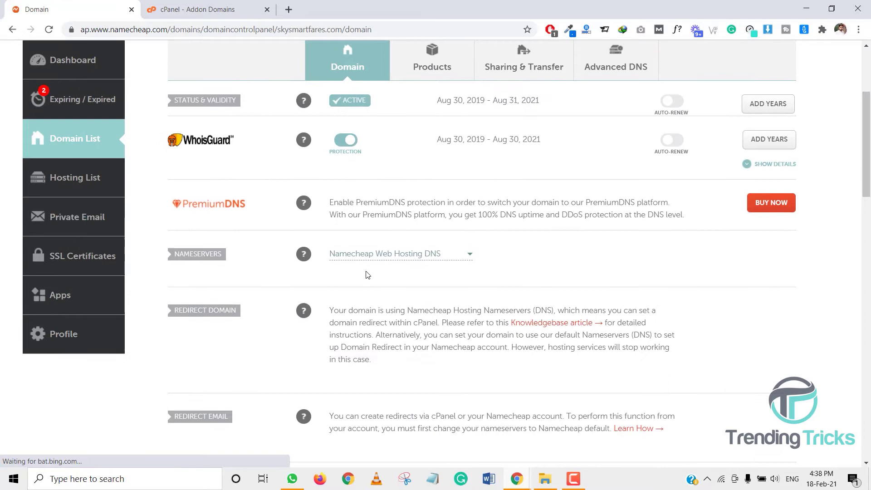
left_click(353, 255)
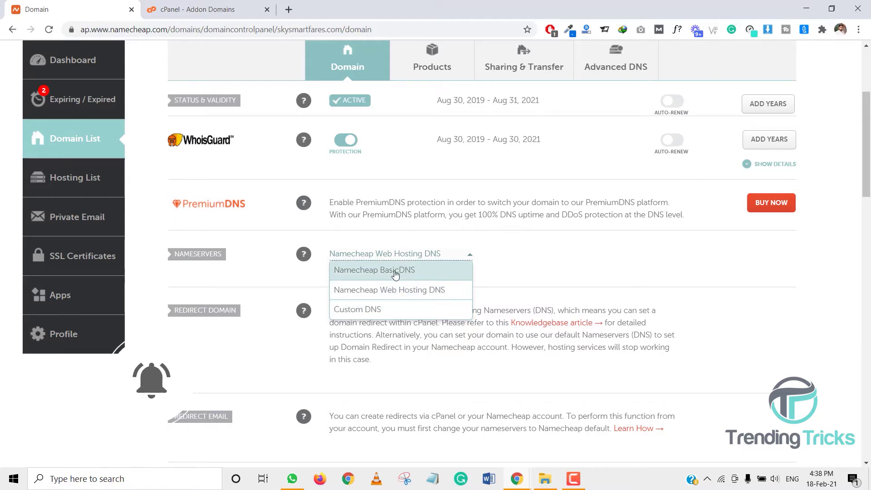
scroll(396, 275, "up", 3)
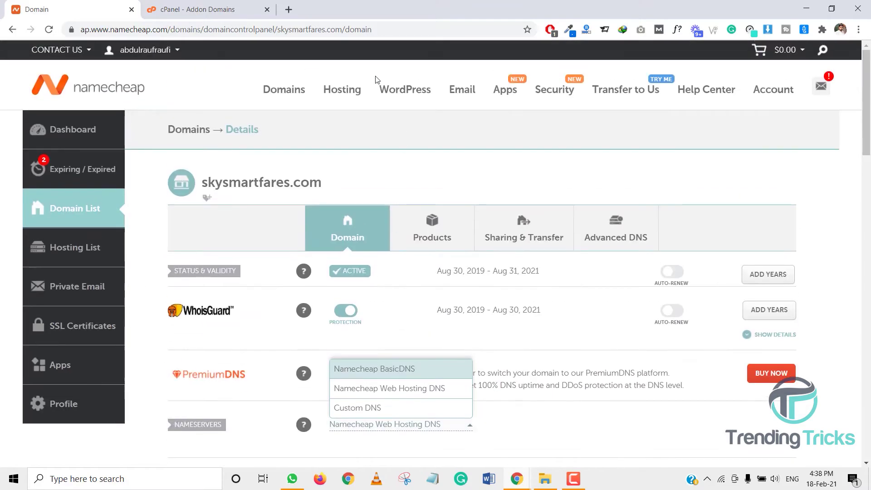
mouse_move(405, 89)
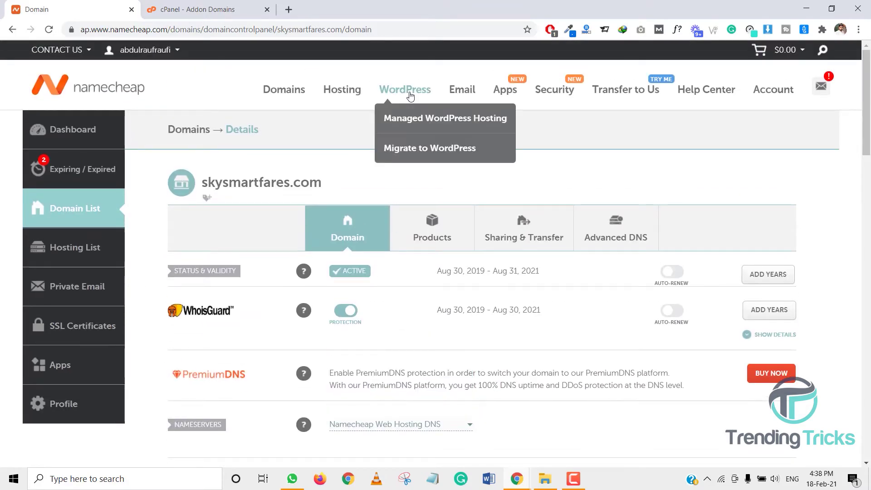
scroll(399, 225, "down", 2)
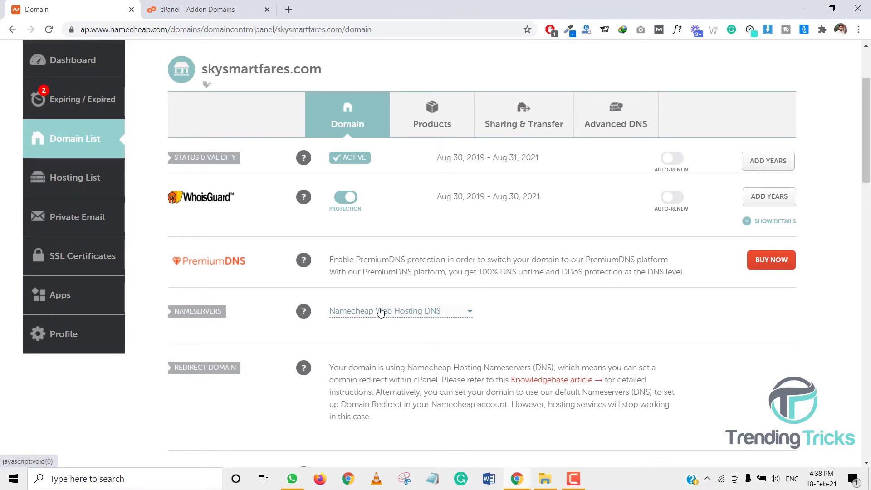
Check cPanel's 'has been created' message for skysmartfares.com, then go back to cPanel home
left_click(198, 10)
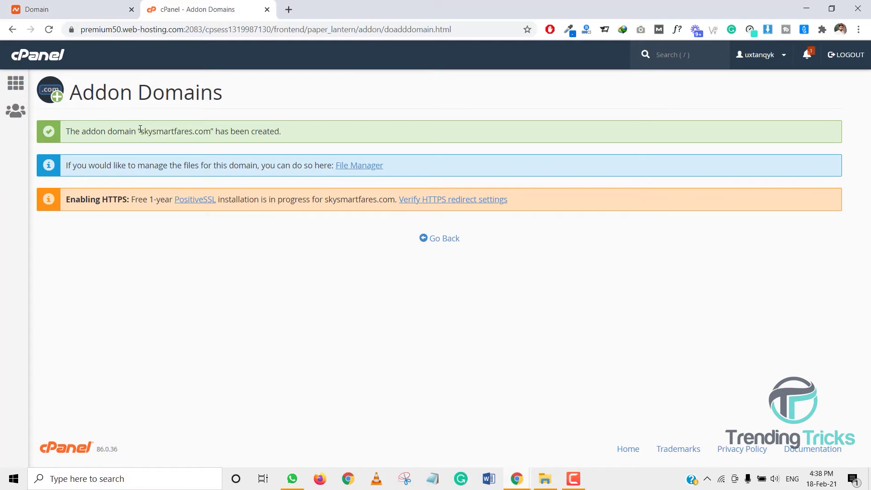
left_click_drag(140, 130, 183, 134)
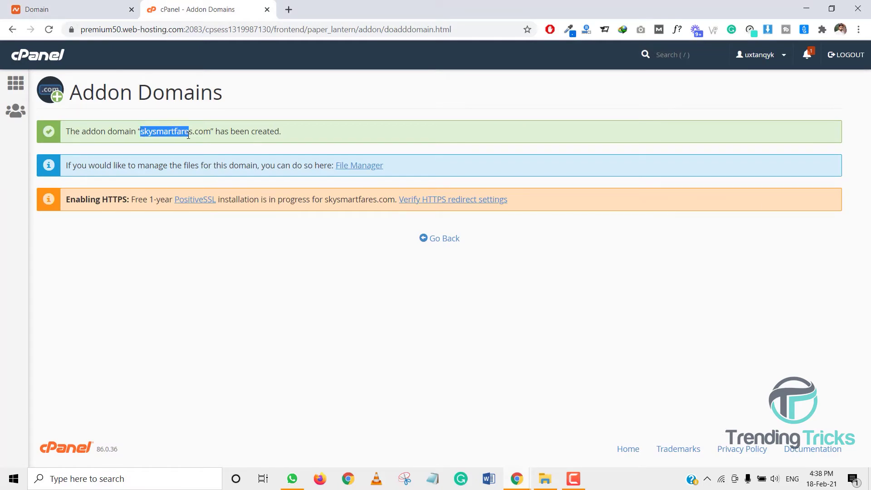
left_click(15, 84)
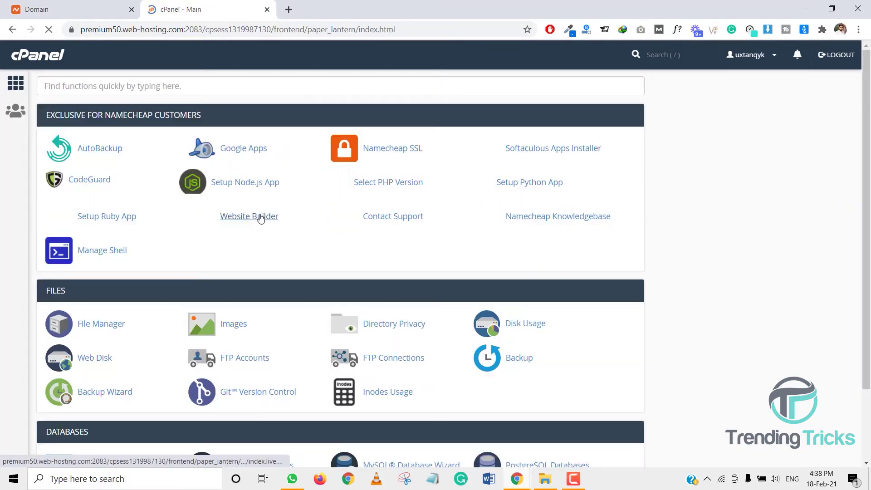
Open the 'Installed via Namecheap SSL' certificate list and Sync their statuses
left_click(380, 154)
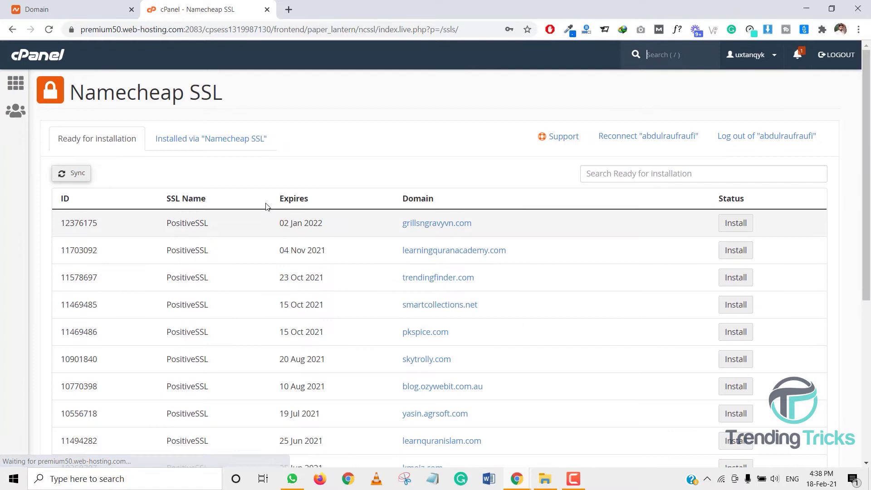
left_click(76, 174)
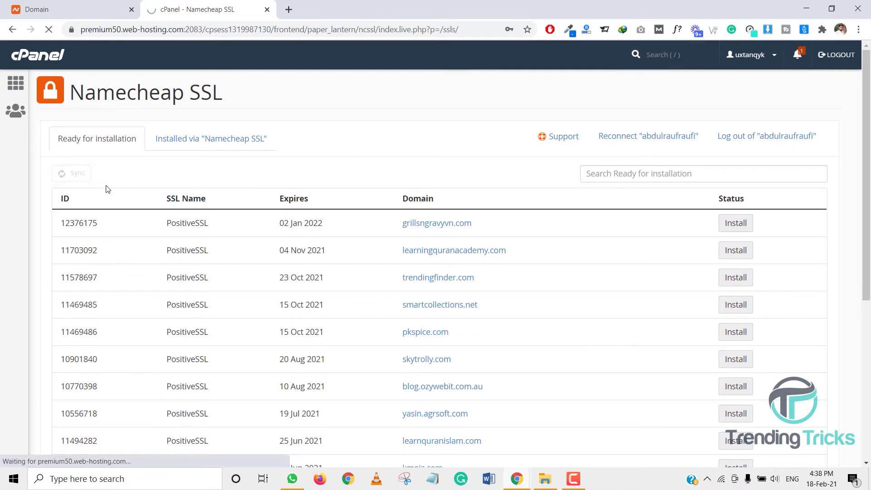
left_click(187, 143)
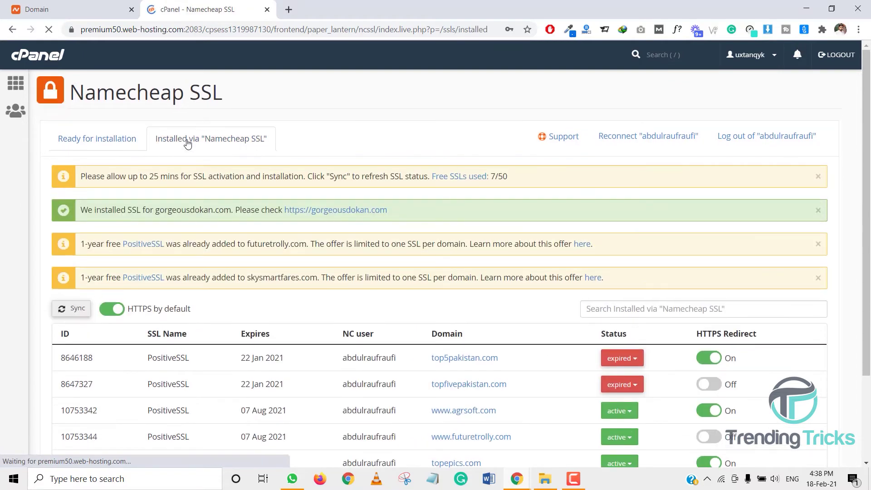
scroll(409, 320, "down", 3)
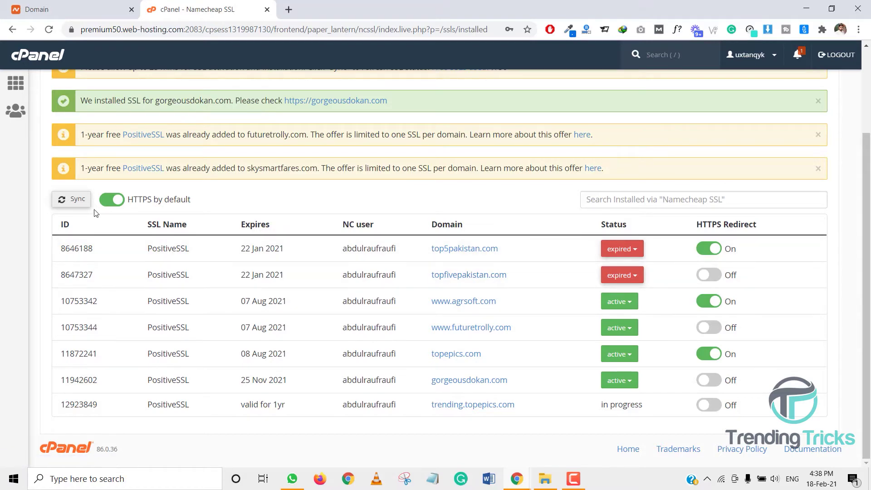
left_click(74, 202)
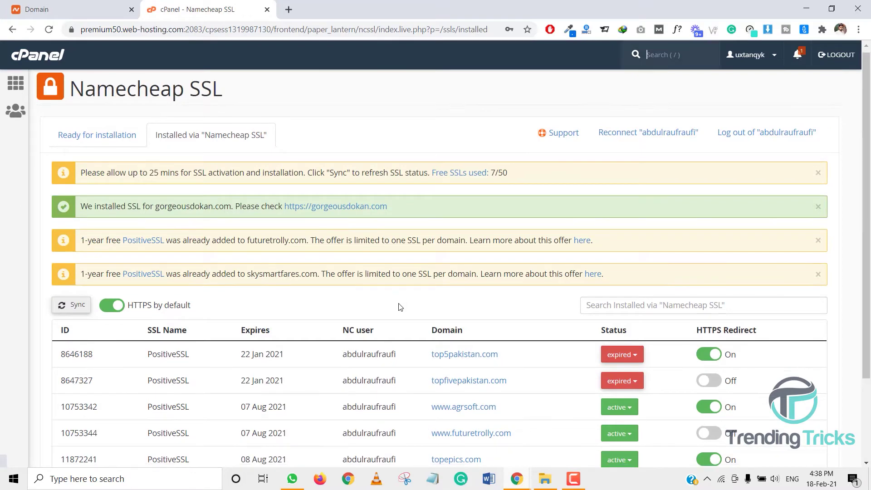
scroll(400, 309, "up", 2)
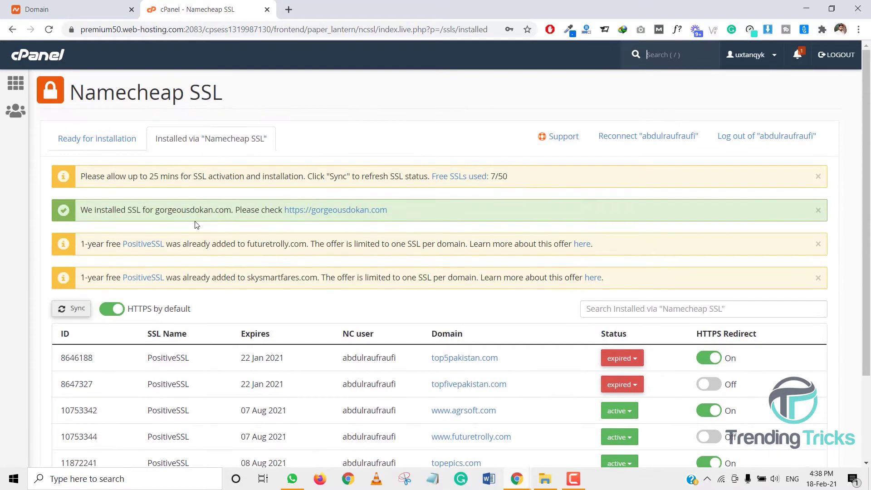
From cPanel home, open Softaculous's WordPress page showing Current Installations
left_click(15, 83)
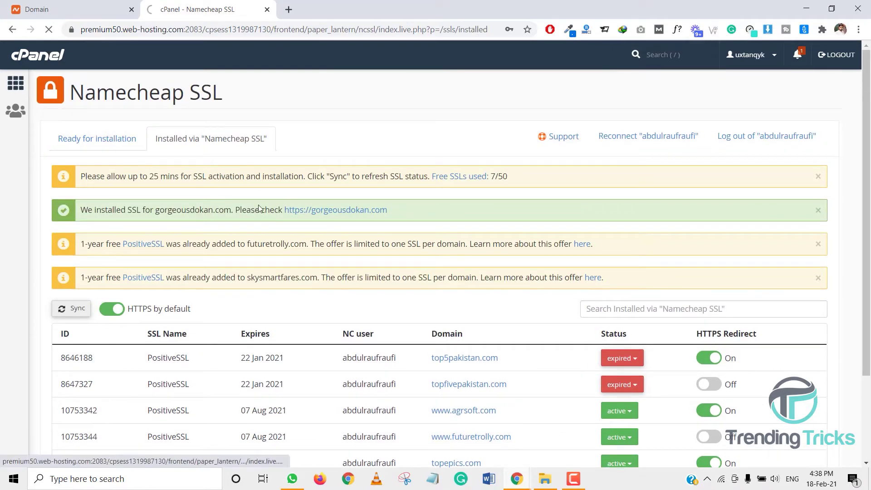
scroll(248, 306, "down", 3)
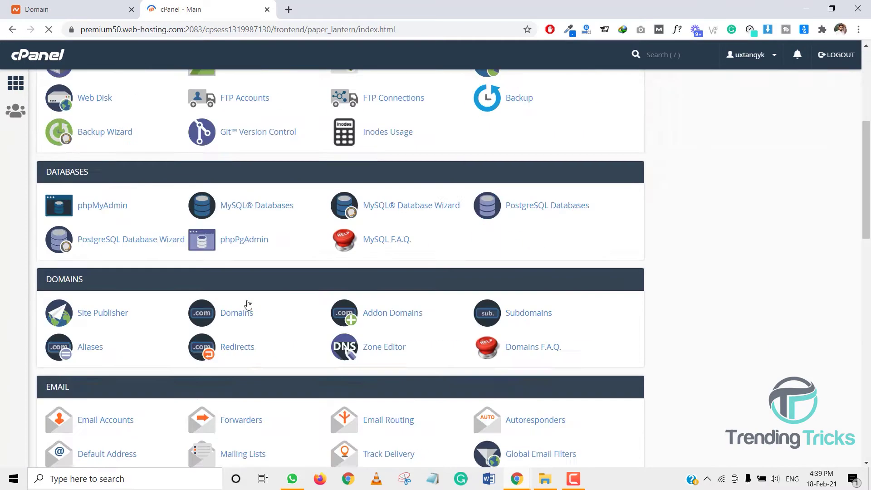
scroll(248, 304, "down", 5)
scroll(248, 304, "down", 3)
scroll(248, 300, "down", 2)
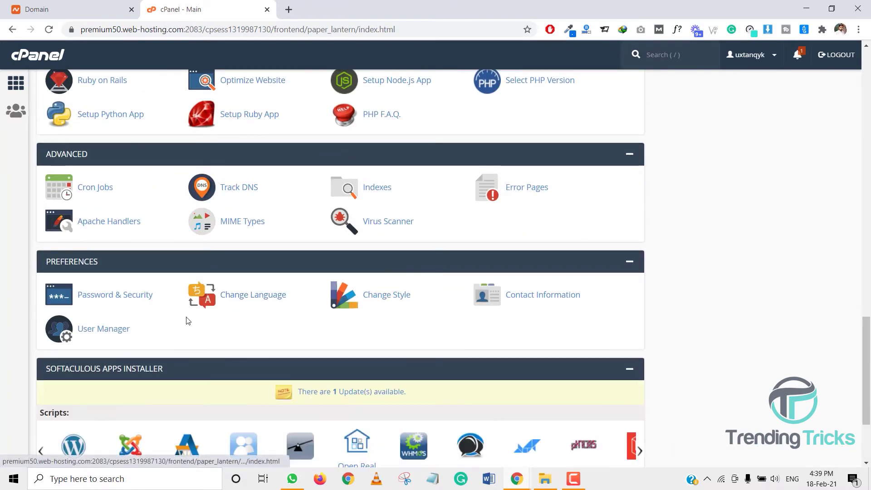
scroll(121, 304, "down", 2)
left_click(75, 314)
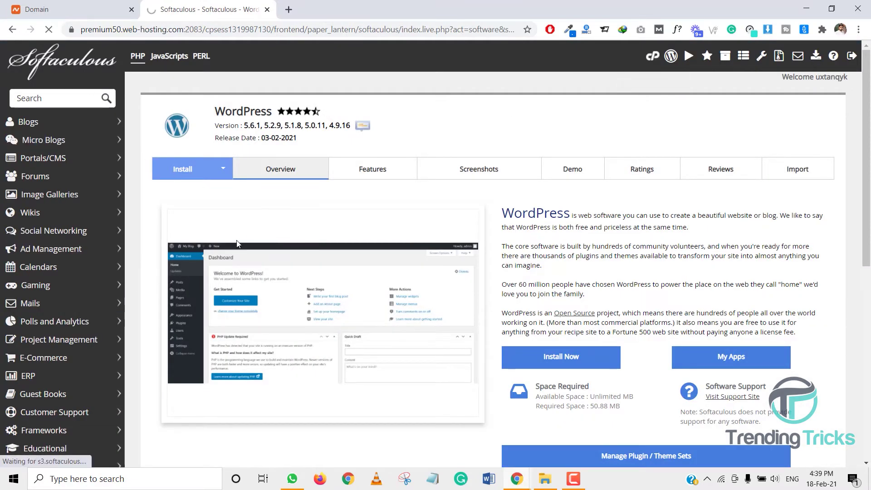
scroll(145, 305, "down", 6)
scroll(146, 306, "down", 5)
scroll(146, 305, "down", 4)
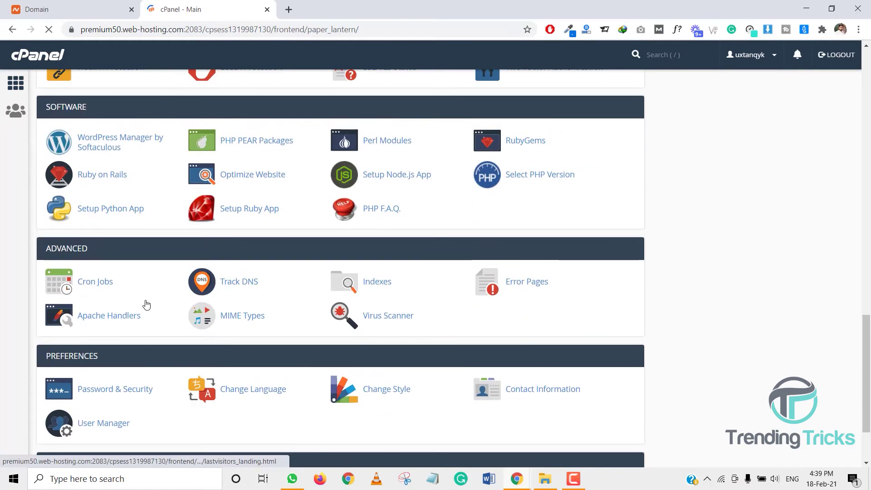
scroll(145, 303, "down", 3)
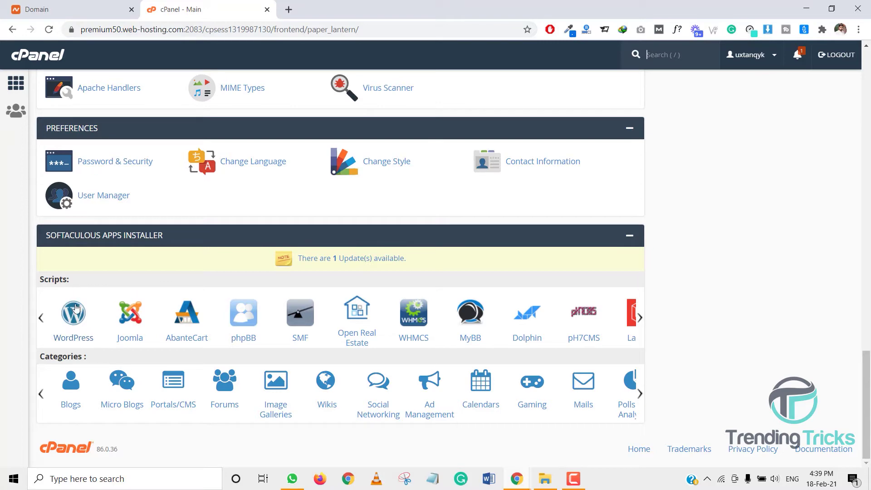
left_click(77, 310)
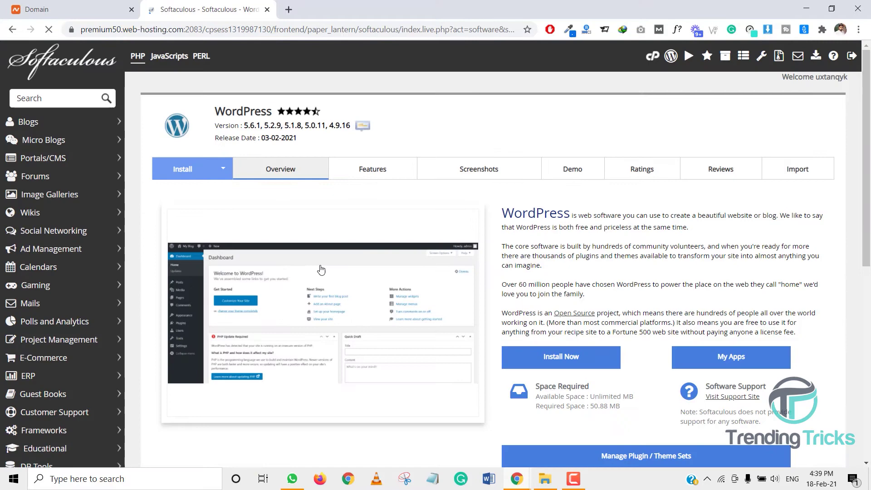
scroll(464, 230, "down", 3)
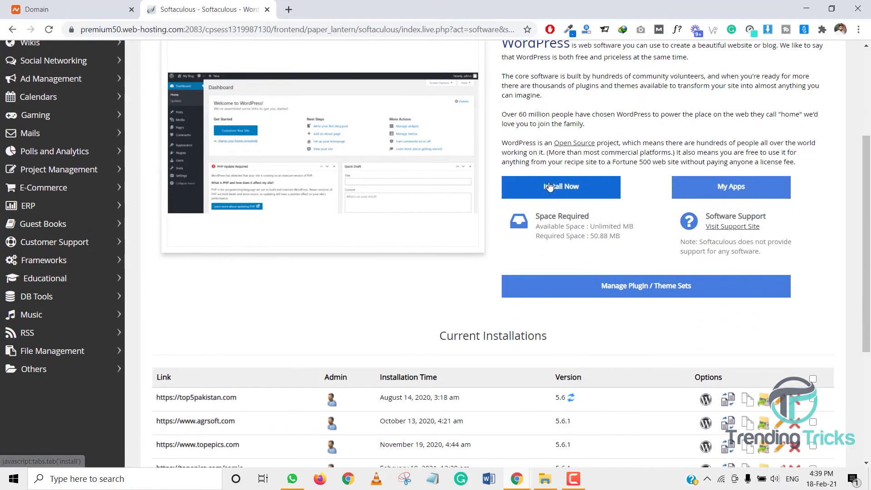
scroll(431, 275, "down", 2)
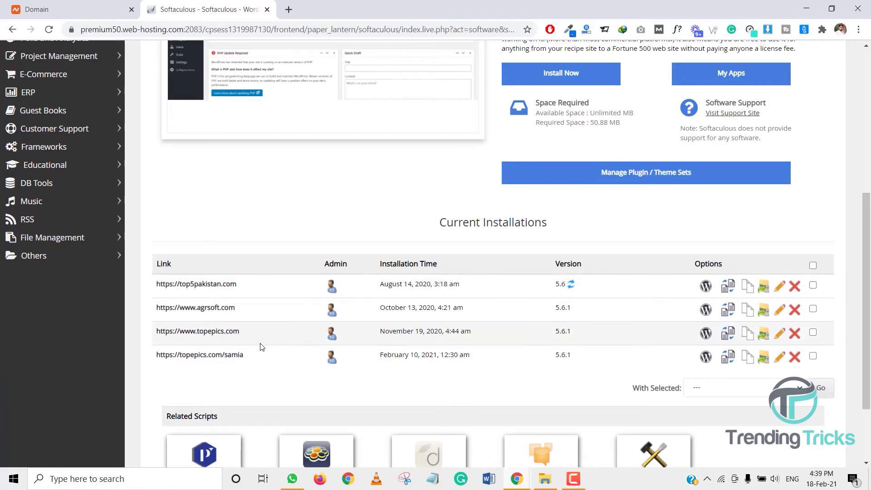
scroll(296, 317, "up", 2)
scroll(296, 317, "up", 1)
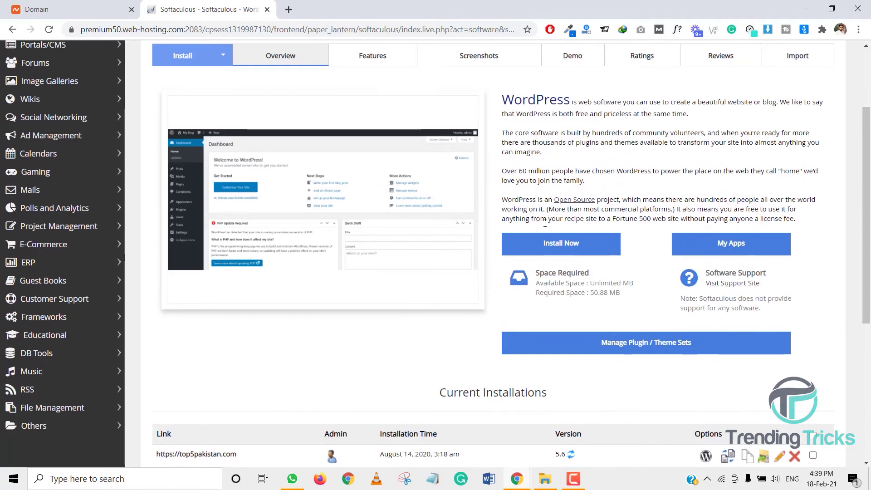
left_click(558, 246)
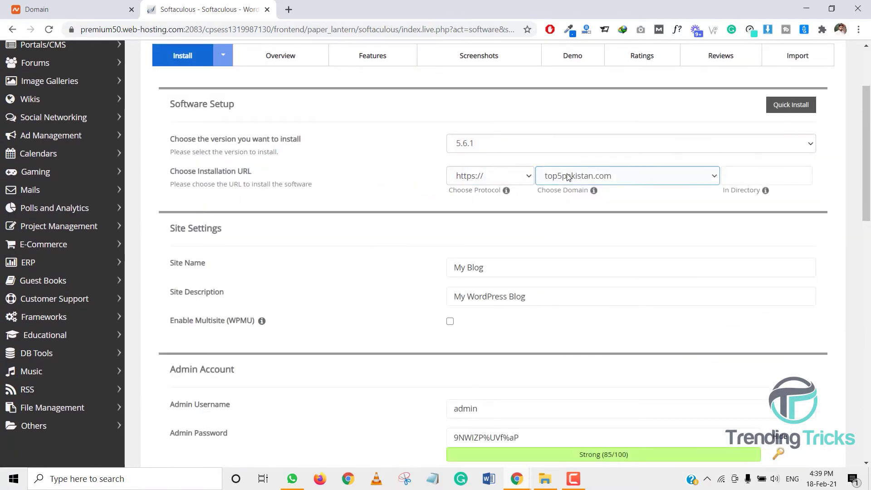
left_click(568, 177)
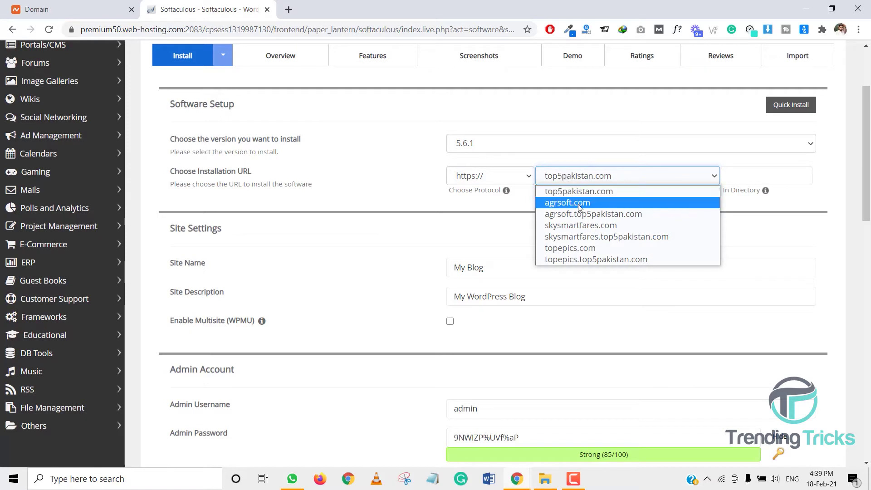
left_click(596, 231)
left_click(525, 178)
left_click(469, 225)
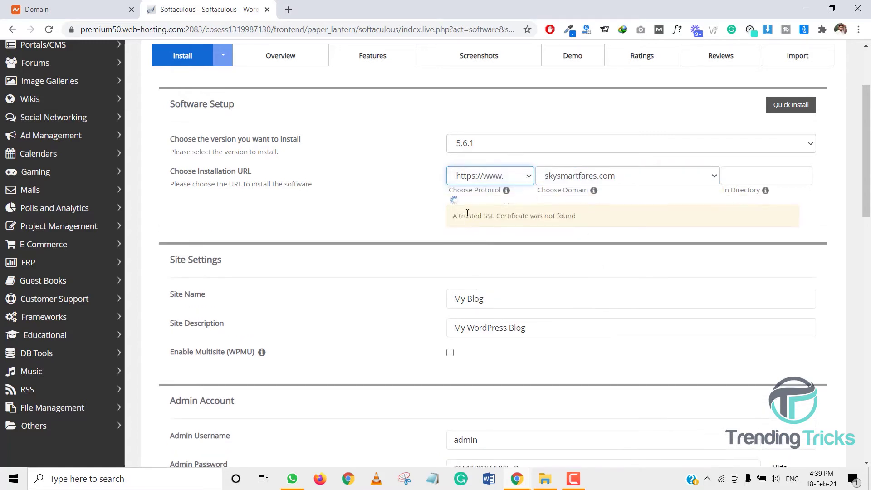
left_click(490, 176)
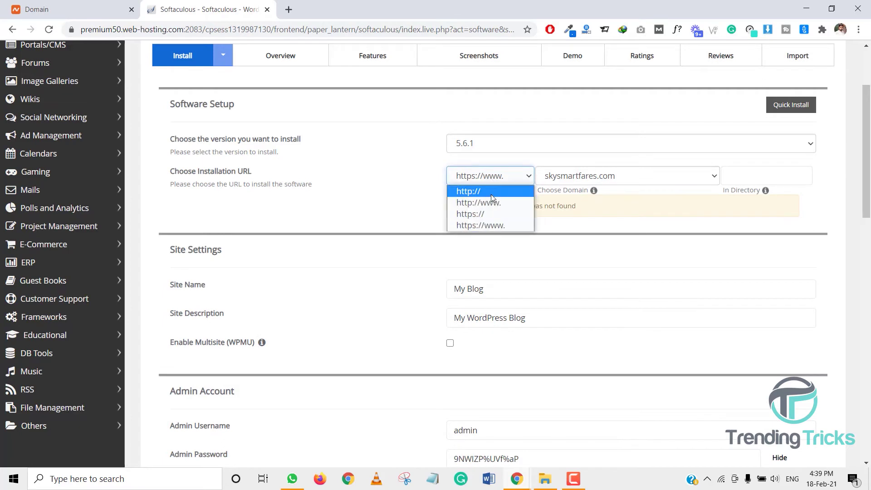
left_click(493, 202)
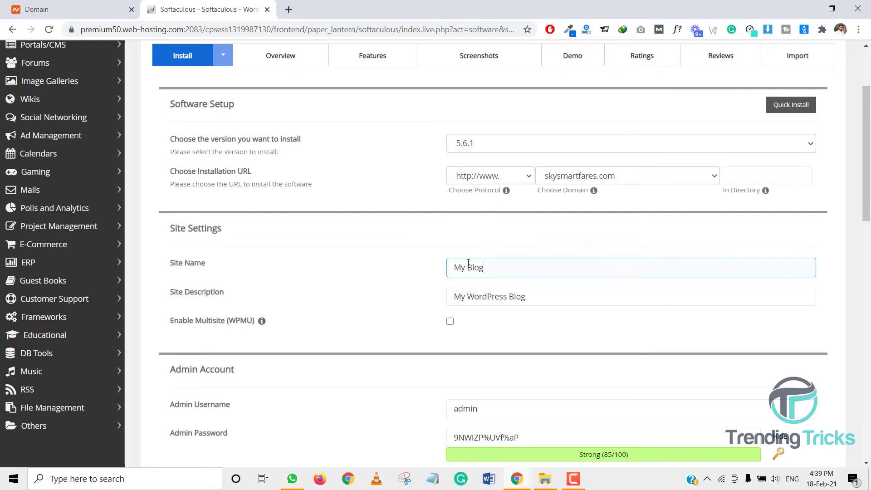
Enter Skysmartfares as site name and description, then select the default admin username
left_click_drag(484, 267, 451, 256)
type("Sky")
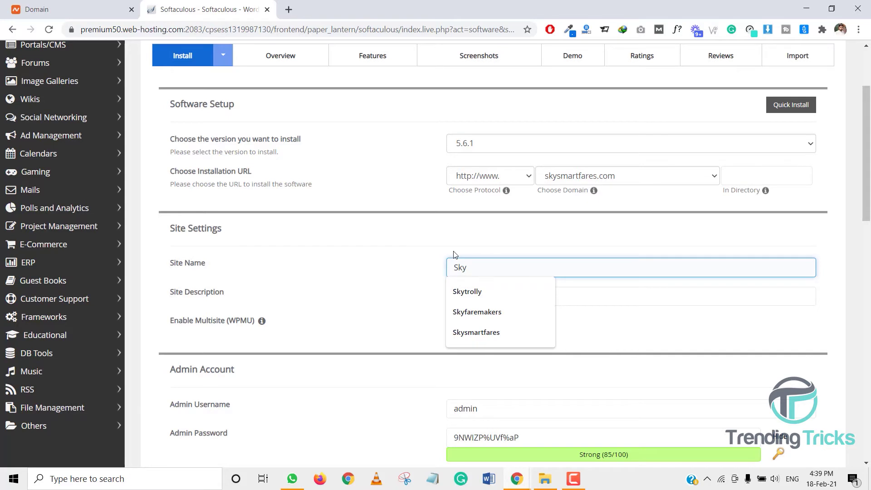
type("smart")
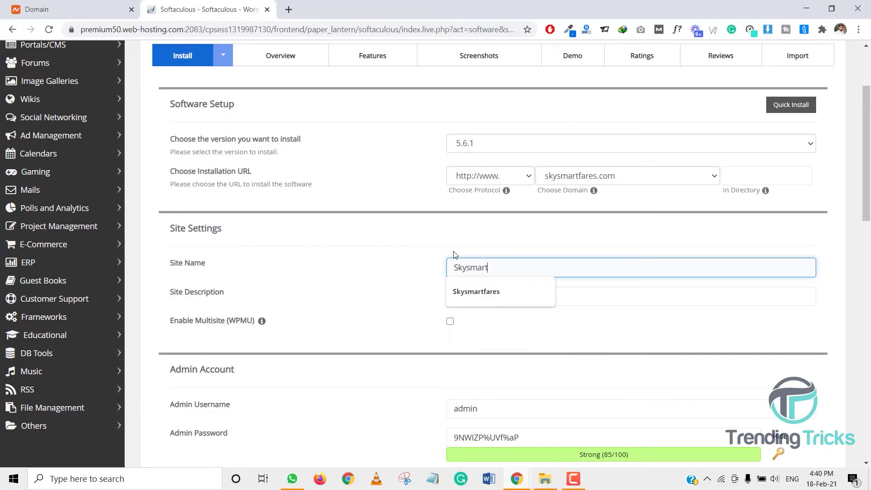
type("fr")
key("BackSpace")
key("BackSpace")
key("BackSpace")
type("ares")
key("Tab")
type("S")
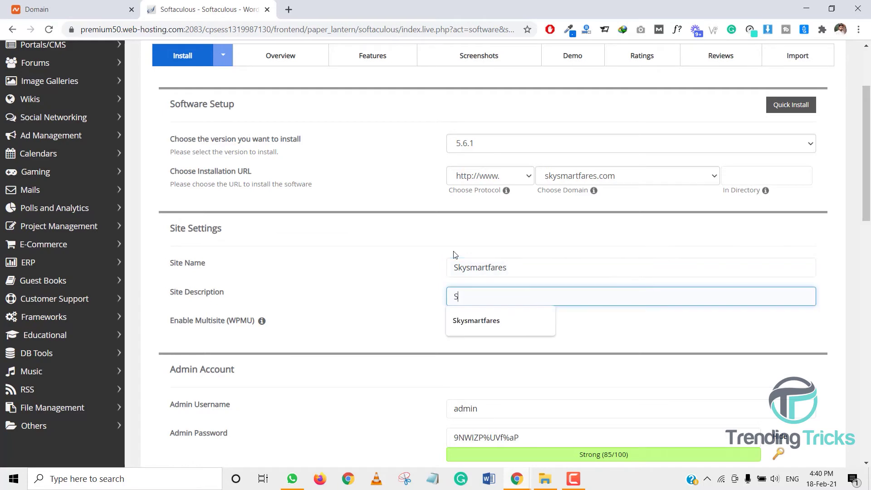
type("kysc")
key("BackSpace")
type("smartfare")
type("s")
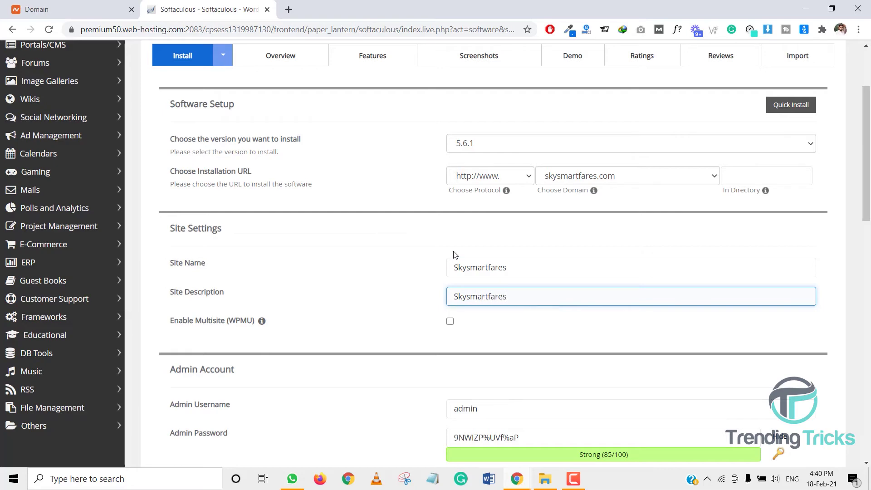
scroll(461, 253, "down", 2)
double_click(449, 295)
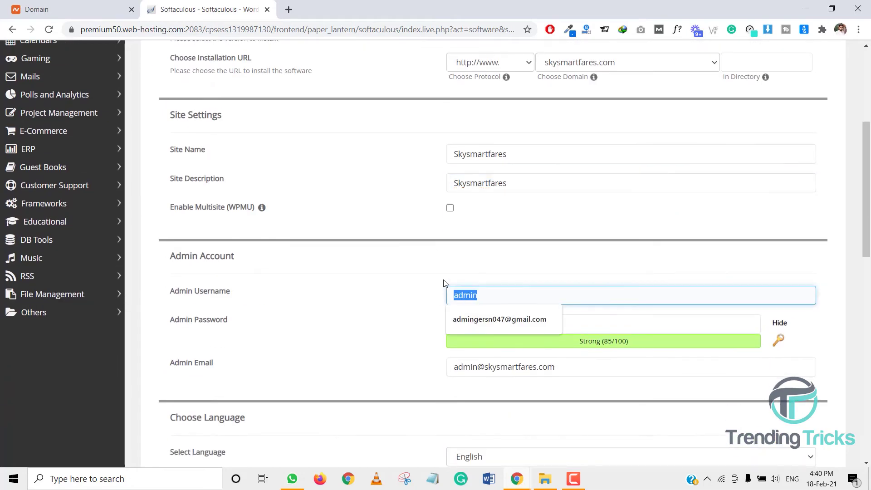
scroll(438, 261, "up", 4)
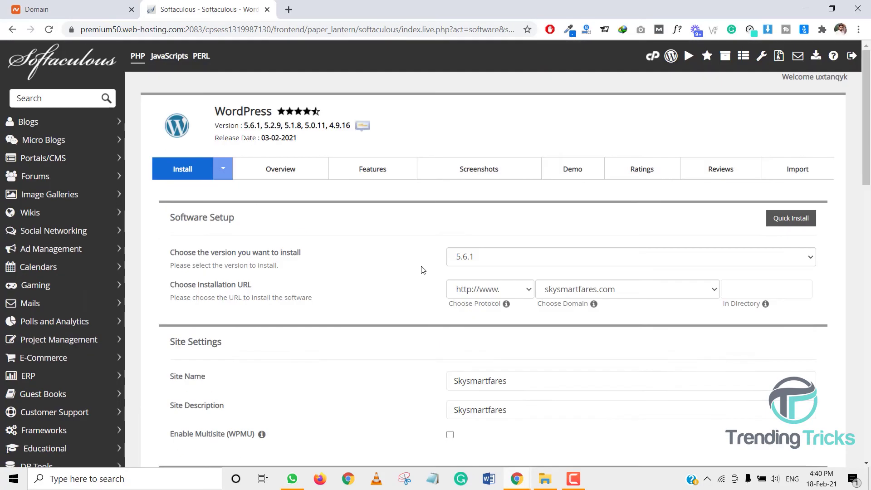
Go from the cPanel home page to Email Accounts and start a new account with + Create
middle_click(653, 56)
left_click(286, 6)
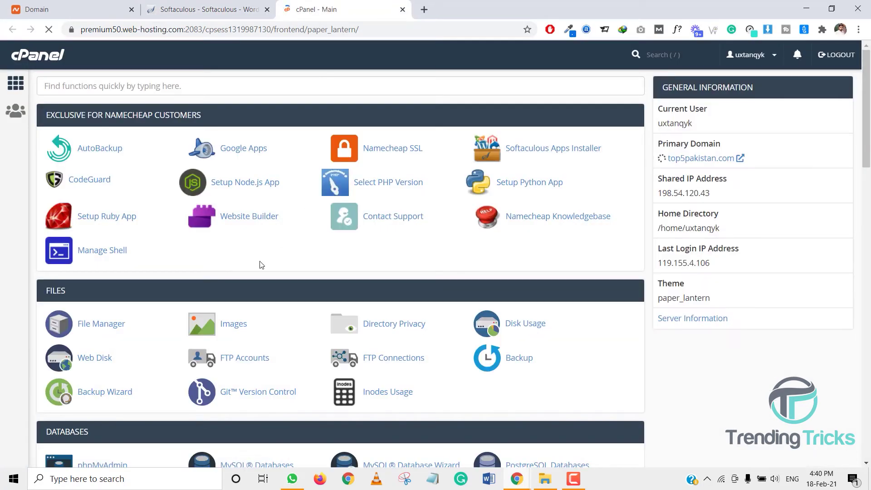
scroll(190, 313, "down", 4)
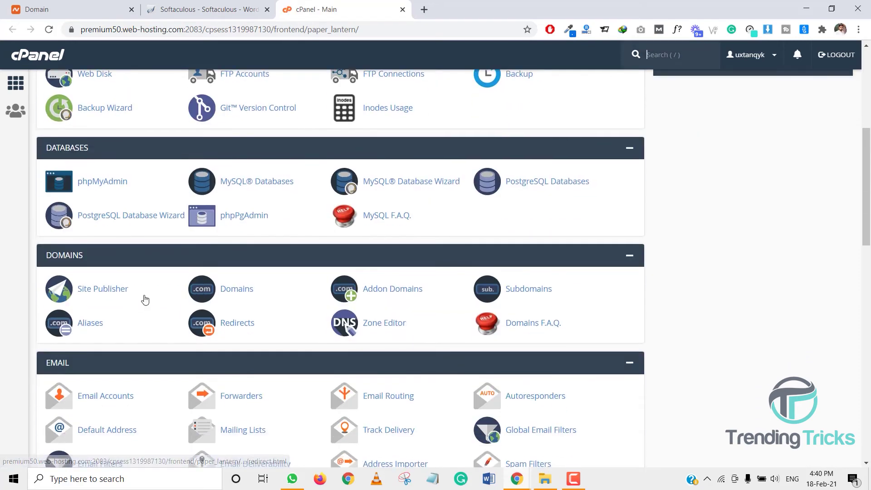
scroll(157, 351, "down", 2)
left_click(109, 283)
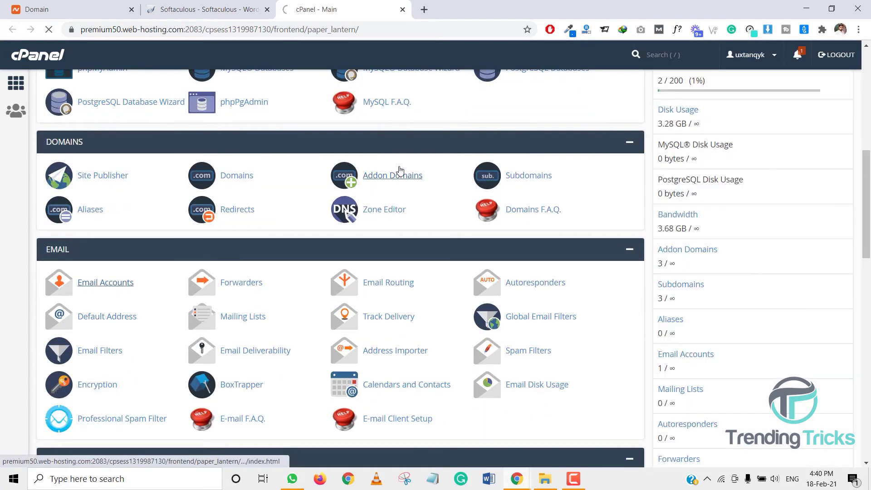
left_click(207, 9)
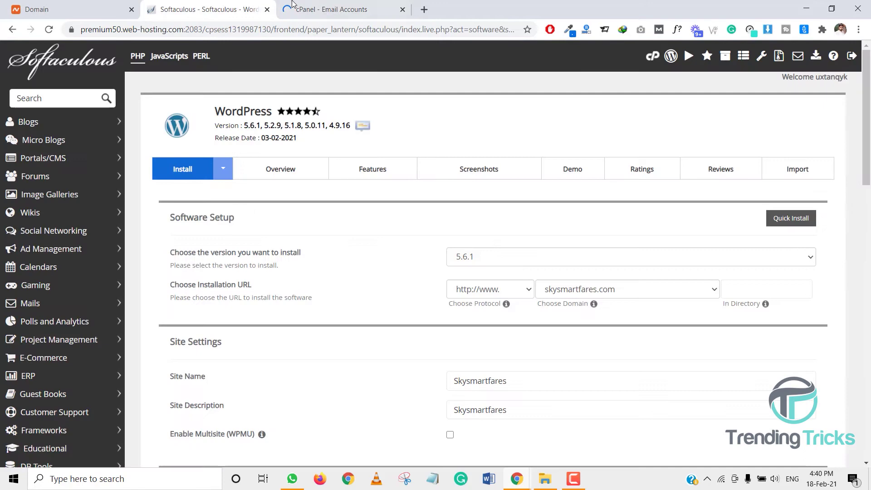
left_click(331, 8)
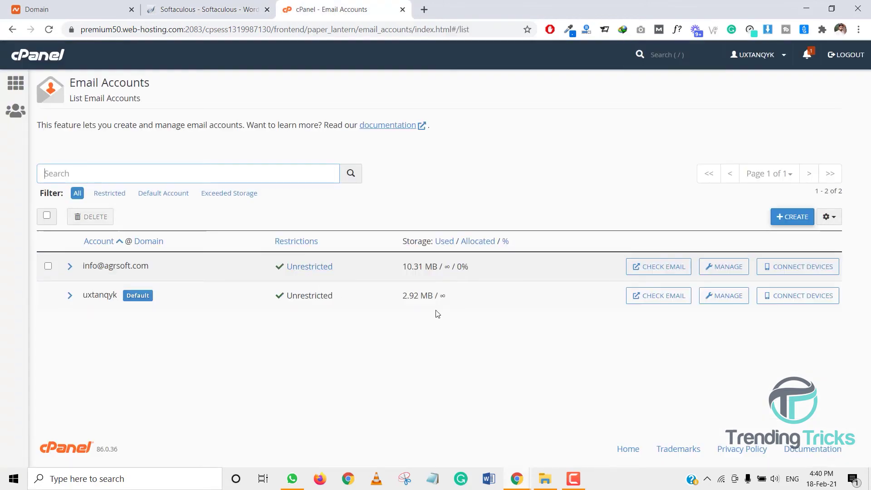
left_click(789, 218)
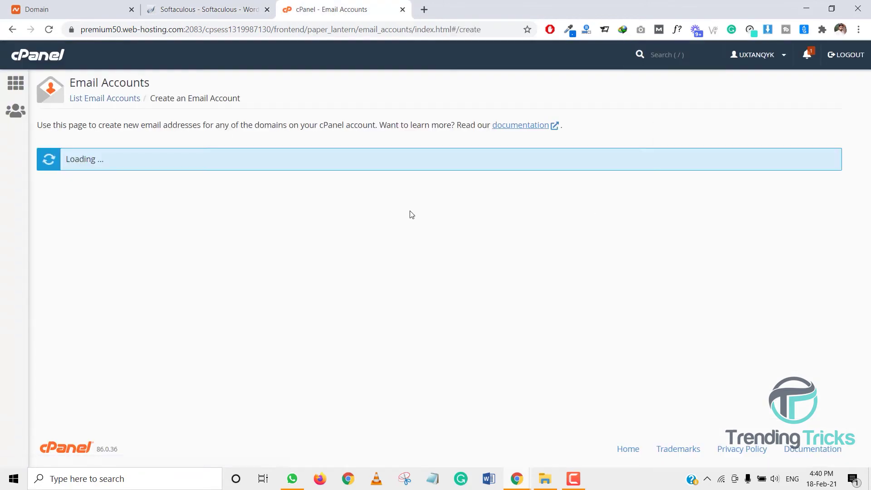
Choose skysmartfares.com as the mailbox domain and generate a visible strong password
left_click(168, 206)
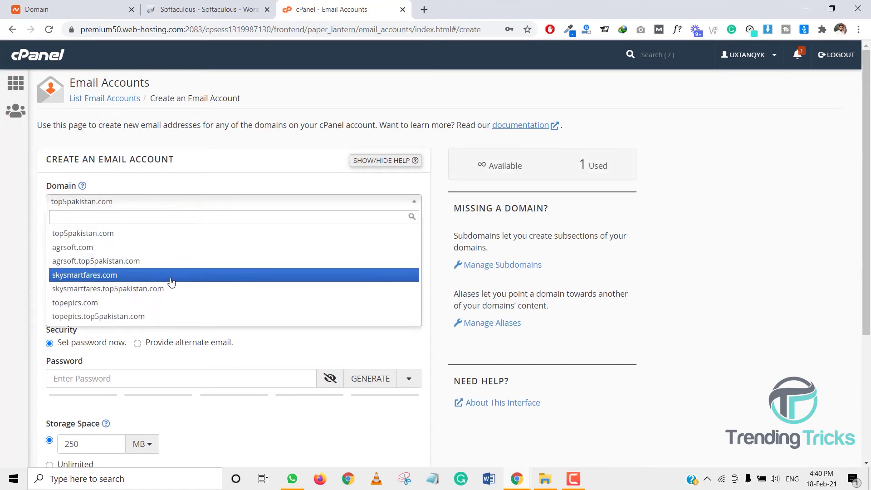
left_click(171, 275)
type("info")
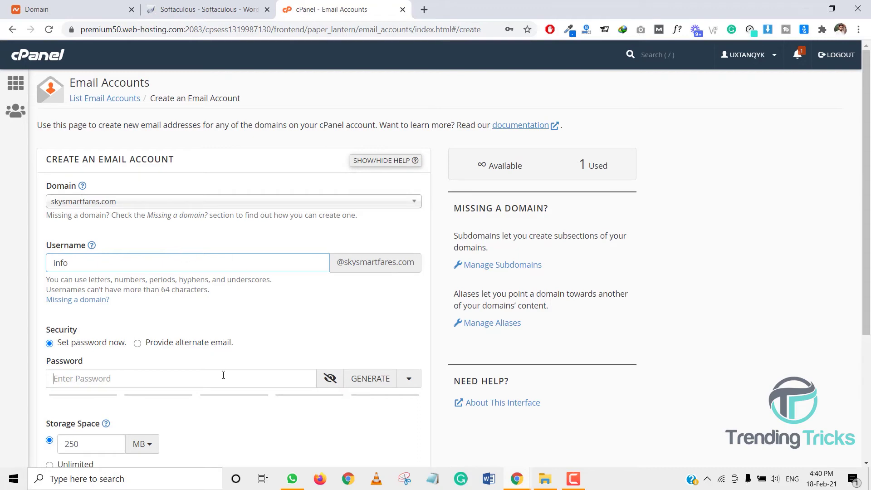
left_click(224, 375)
left_click(370, 379)
left_click_drag(201, 378, 41, 372)
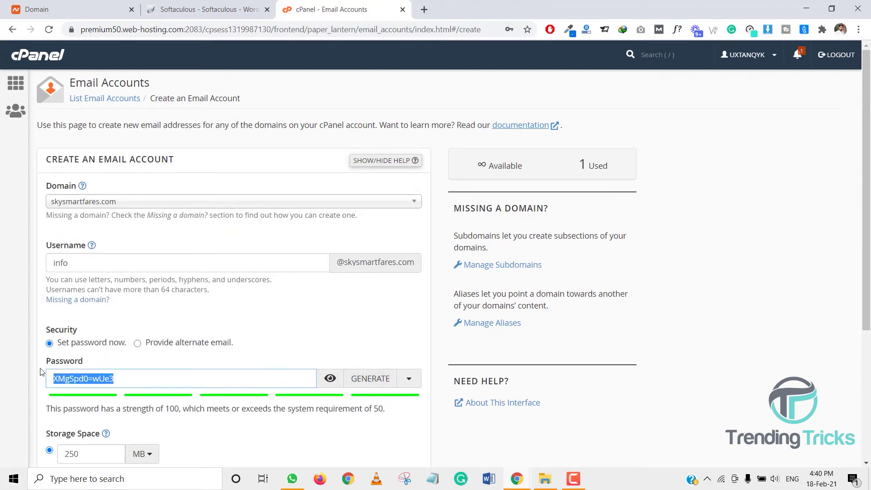
Paste the generated mailbox password into Notepad
key("ctrl+c")
left_click(444, 479)
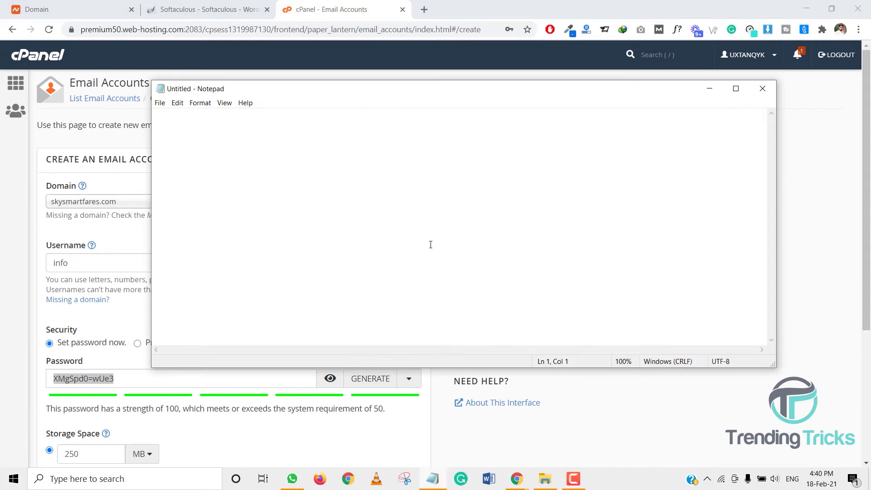
key("ctrl+v")
left_click(155, 114)
key("Return")
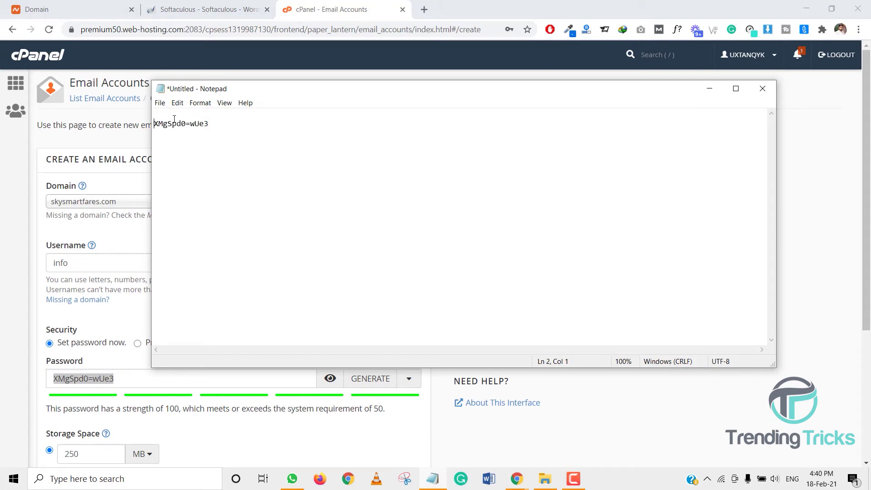
key("Return")
key("Return")
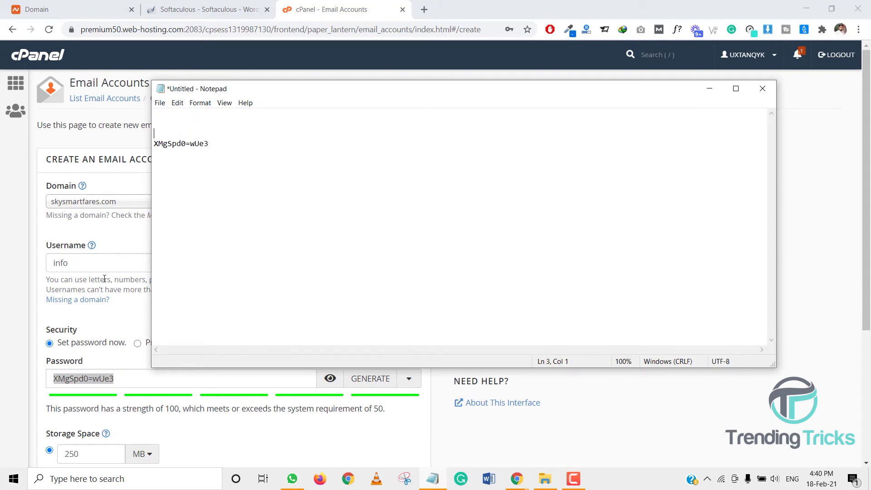
double_click(106, 268)
key("alt+Tab")
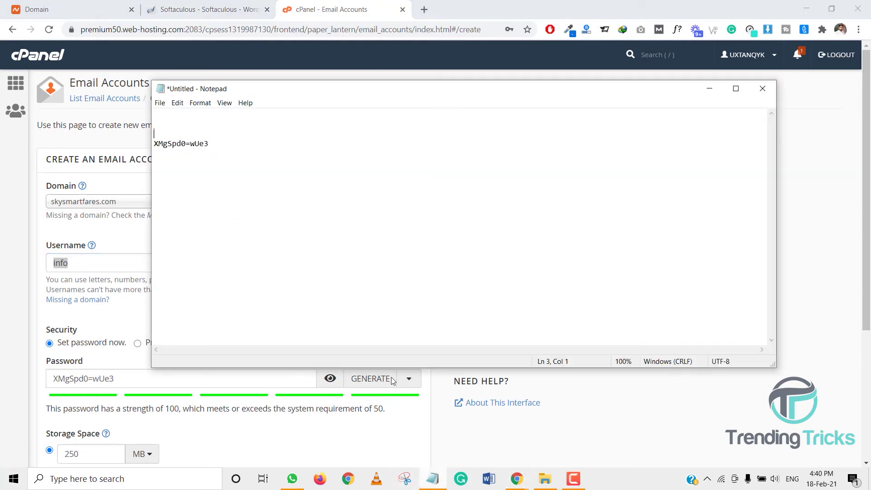
left_click(160, 127)
key("ctrl+v")
key("alt+Tab")
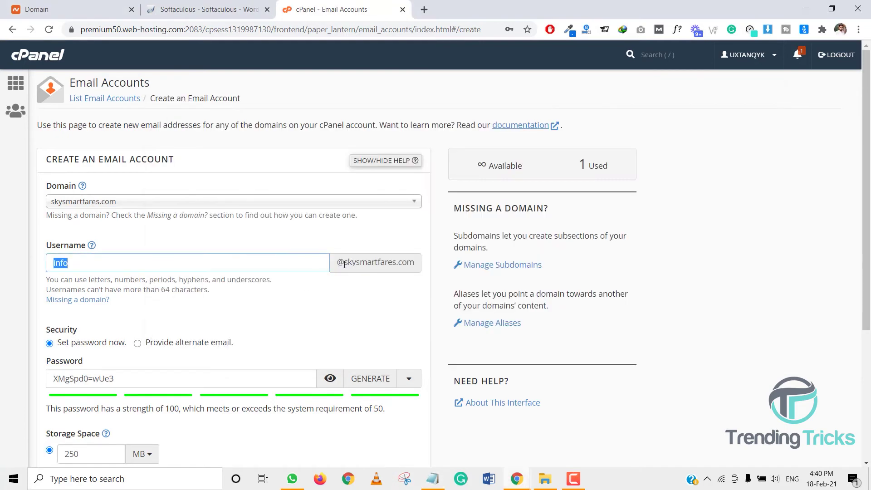
triple_click(355, 262)
key("alt+Tab")
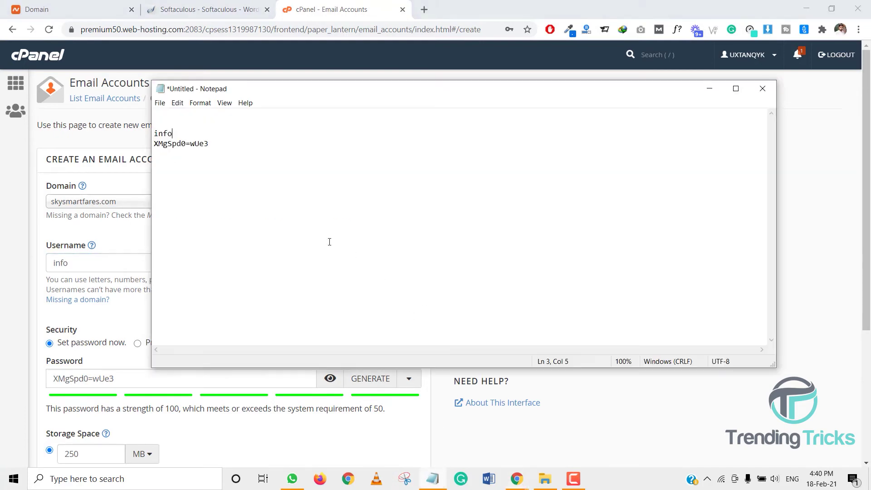
key("ctrl+v")
left_click(709, 88)
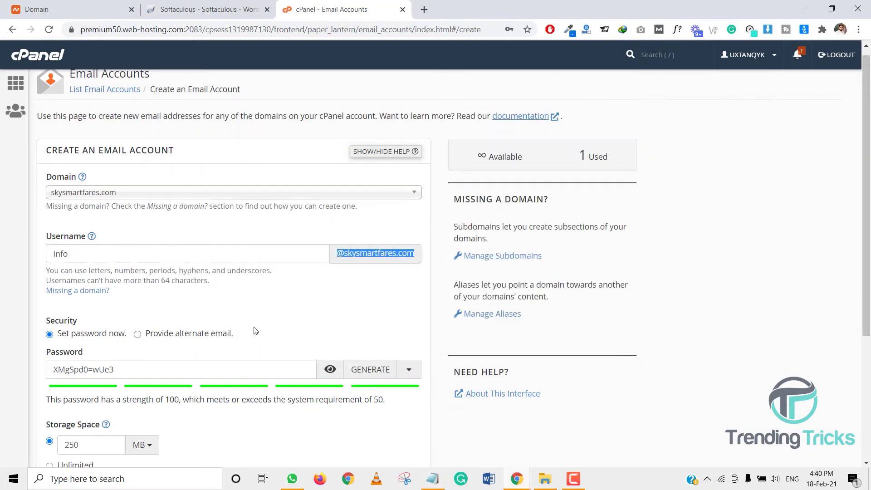
scroll(76, 359, "down", 3)
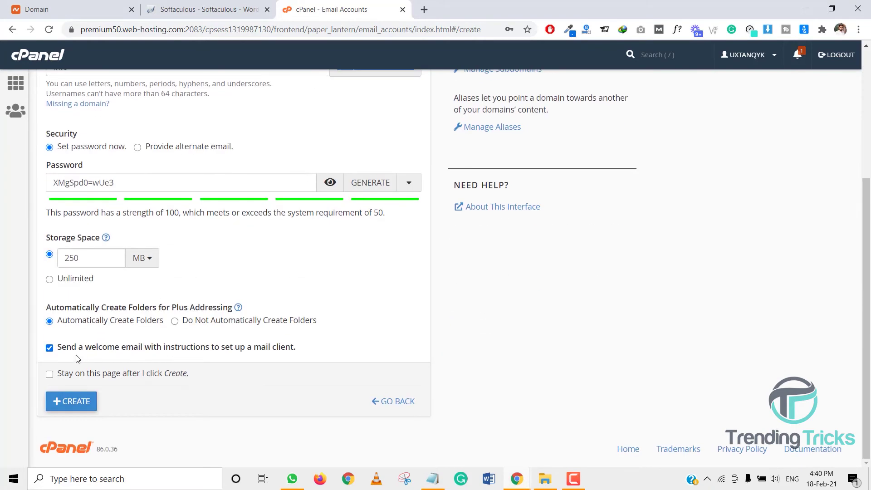
left_click(49, 279)
left_click(71, 402)
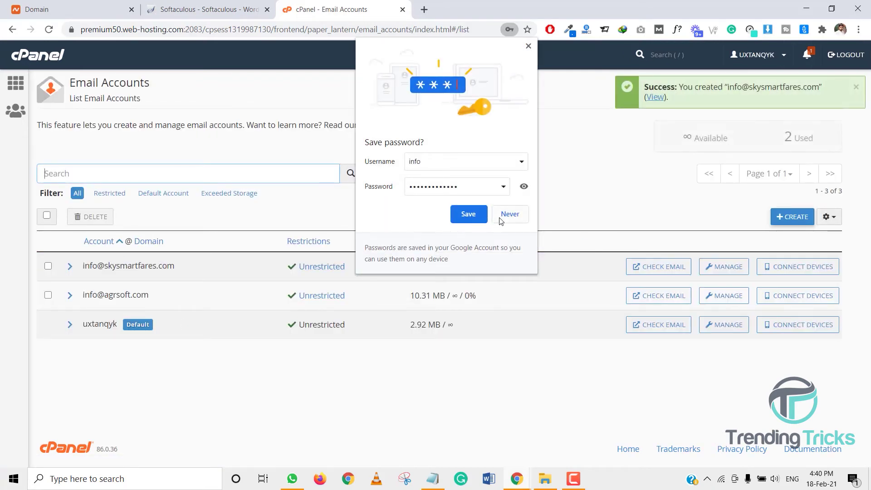
left_click(500, 220)
key("ctrl+shift+Tab")
scroll(477, 354, "down", 3)
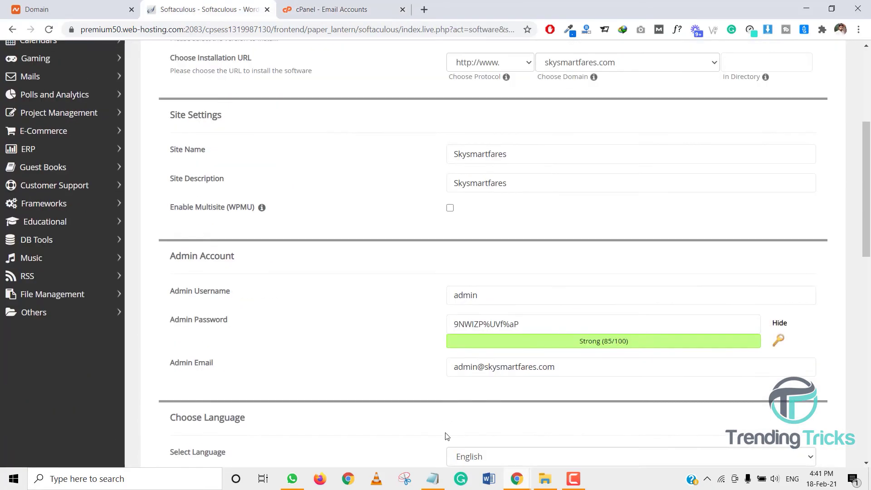
key("alt+Tab")
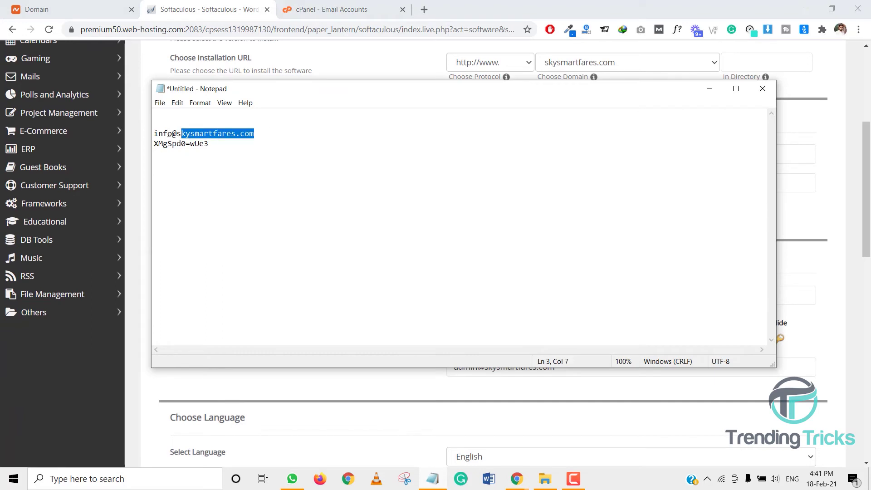
left_click_drag(269, 131, 154, 134)
left_click(709, 89)
left_click(539, 295)
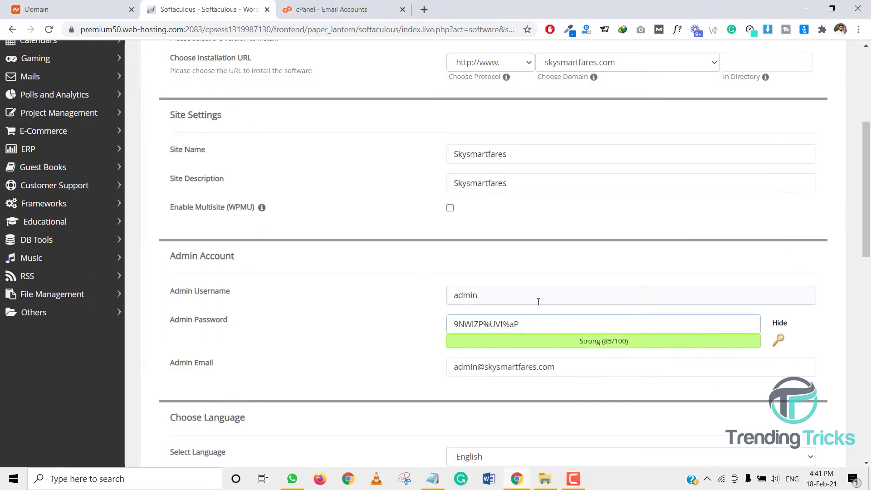
double_click(536, 295)
key("ctrl+v")
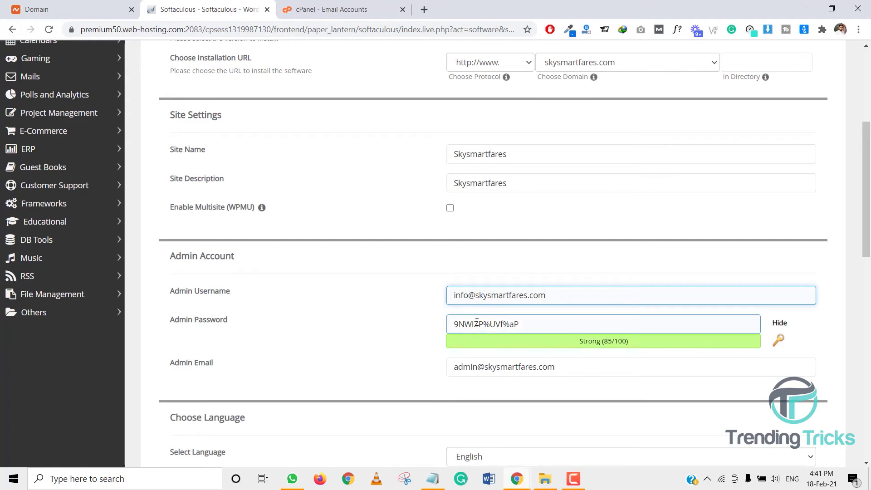
left_click_drag(526, 325, 422, 326)
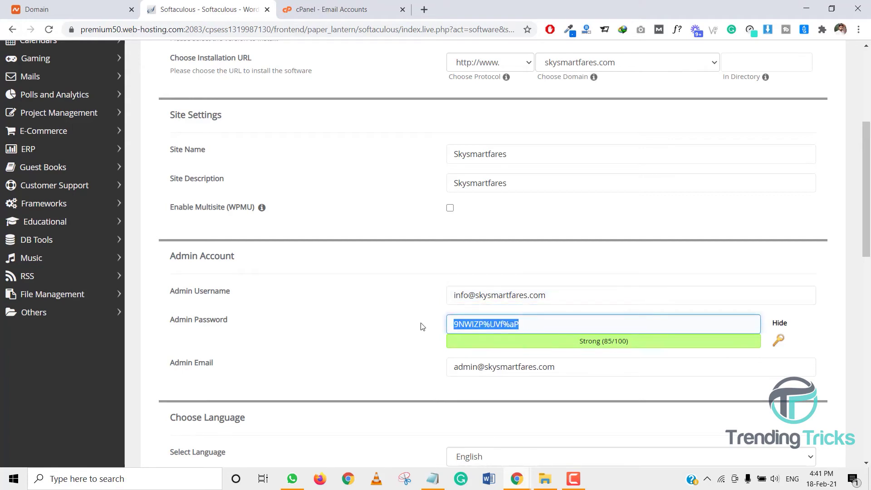
left_click(505, 363)
key("ctrl+a")
key("ctrl+v")
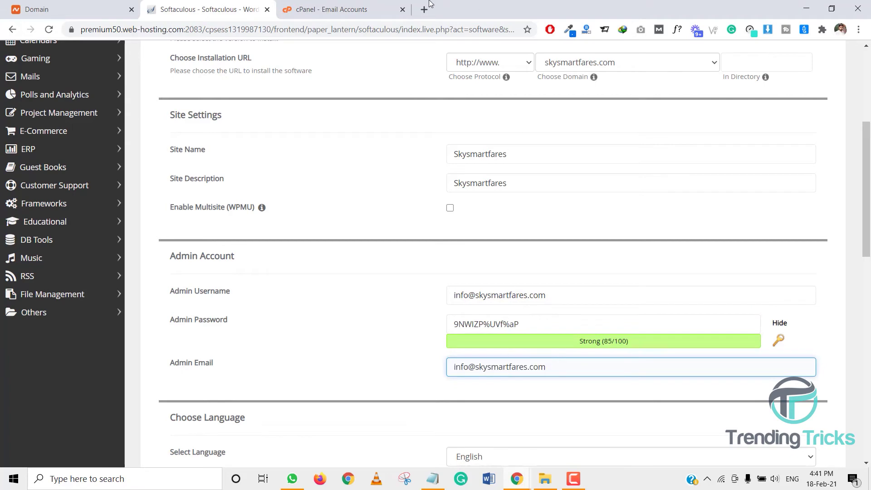
left_click(341, 9)
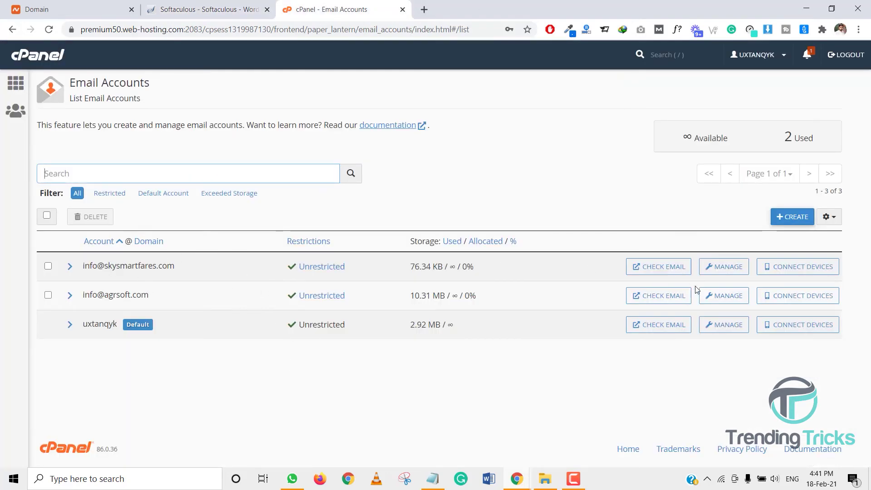
left_click(674, 268)
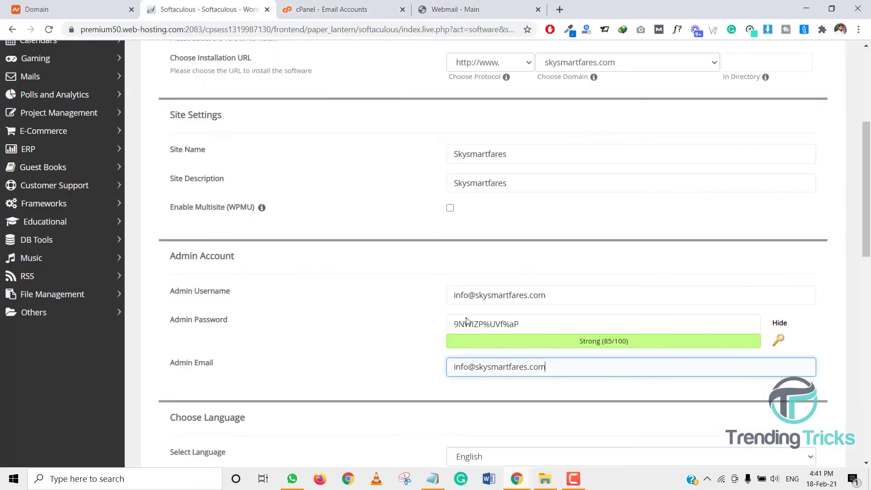
scroll(500, 300, "down", 1)
Save the WordPress admin password in Notepad and keep English as the site language
left_click_drag(527, 271, 413, 273)
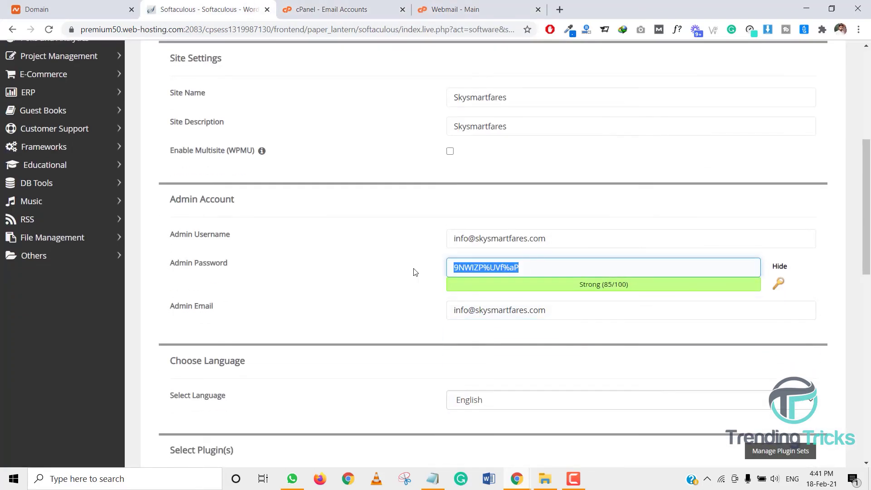
left_click(430, 478)
left_click(261, 151)
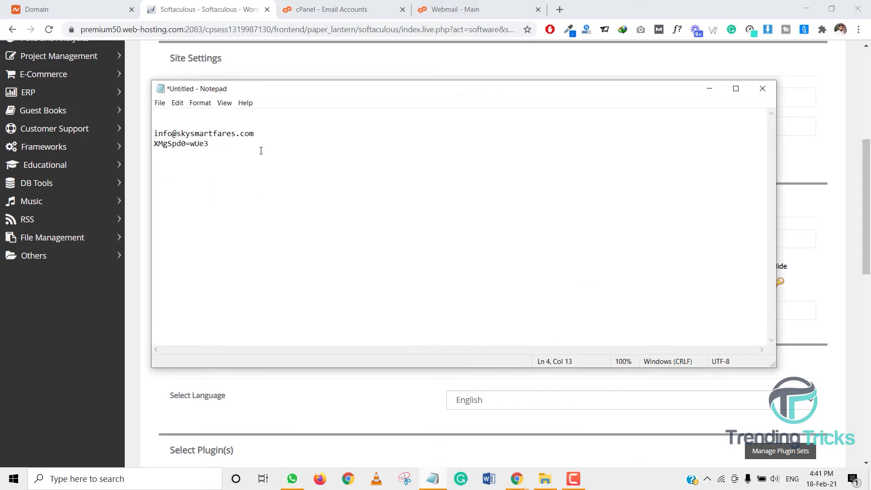
key("Return")
key("Return")
key("ctrl+v")
left_click(709, 88)
scroll(471, 263, "down", 3)
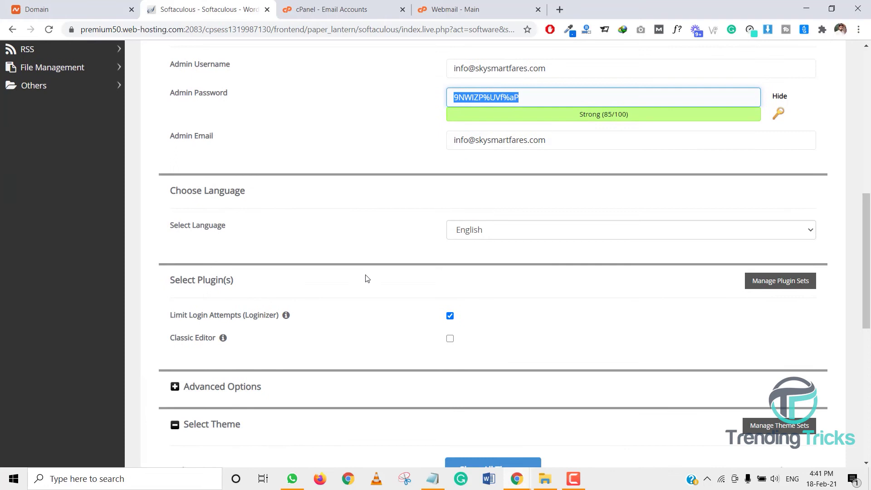
left_click(489, 231)
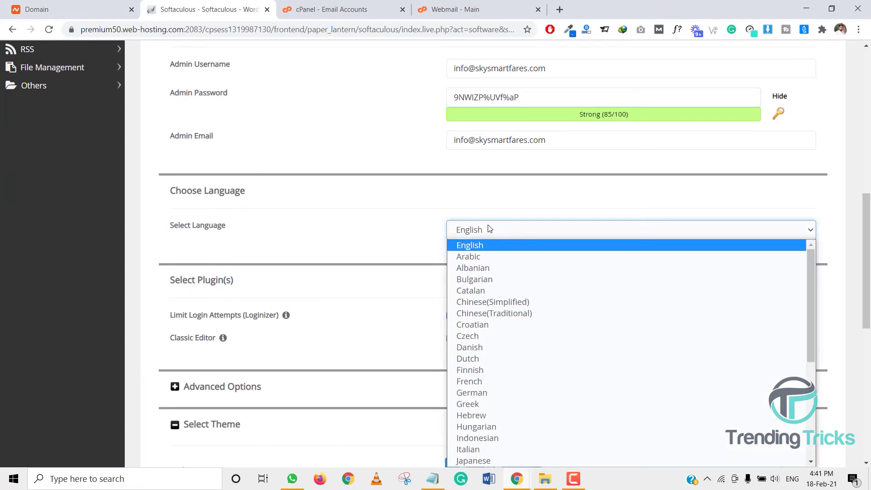
left_click(373, 206)
scroll(389, 260, "down", 2)
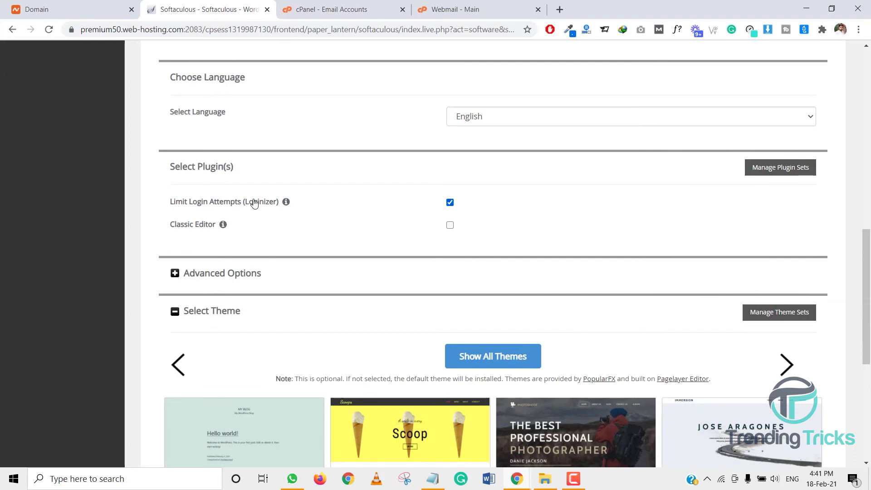
In Advanced Options, set automated backups to Once a day with Backup Rotation 2
left_click(184, 272)
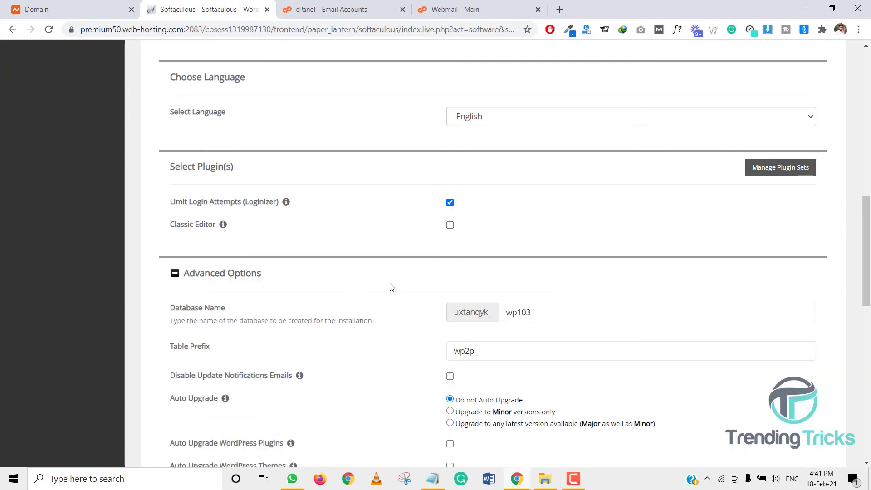
scroll(392, 287, "down", 2)
scroll(516, 274, "down", 2)
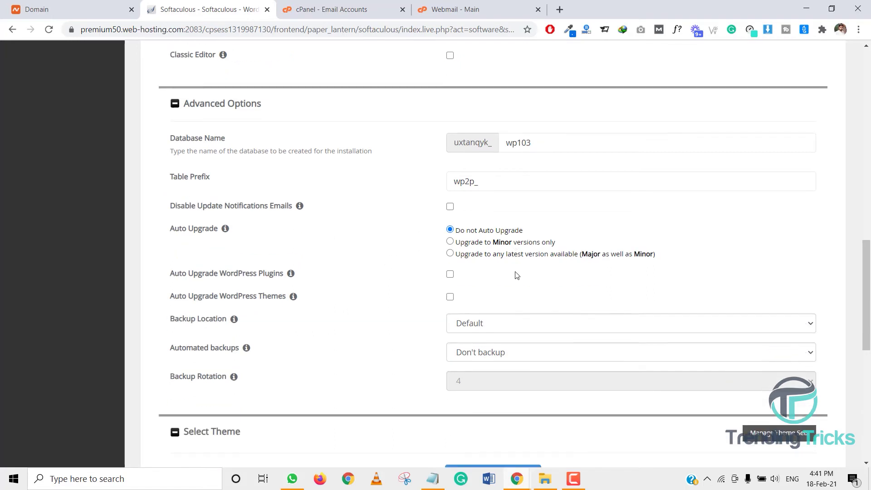
left_click(503, 297)
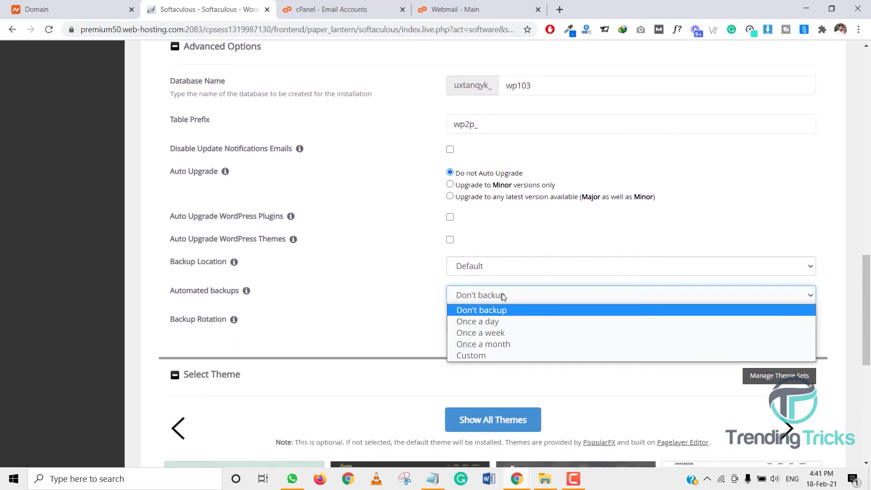
left_click(489, 322)
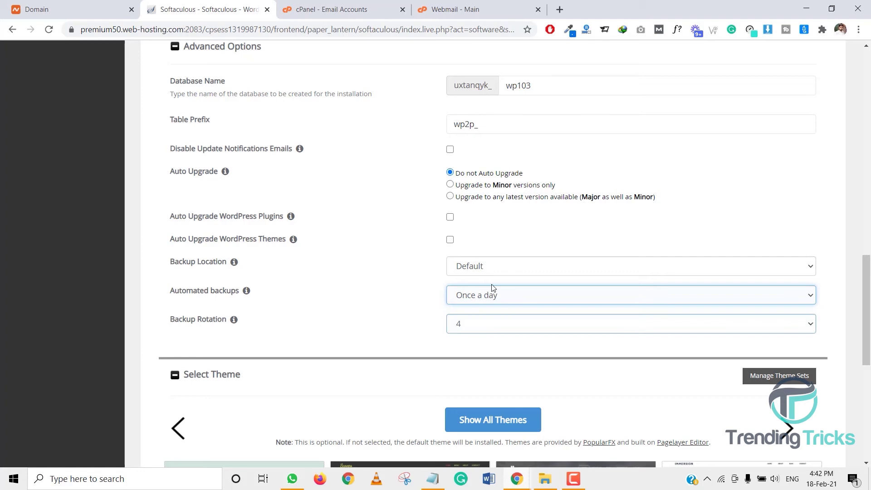
left_click(495, 328)
left_click(493, 303)
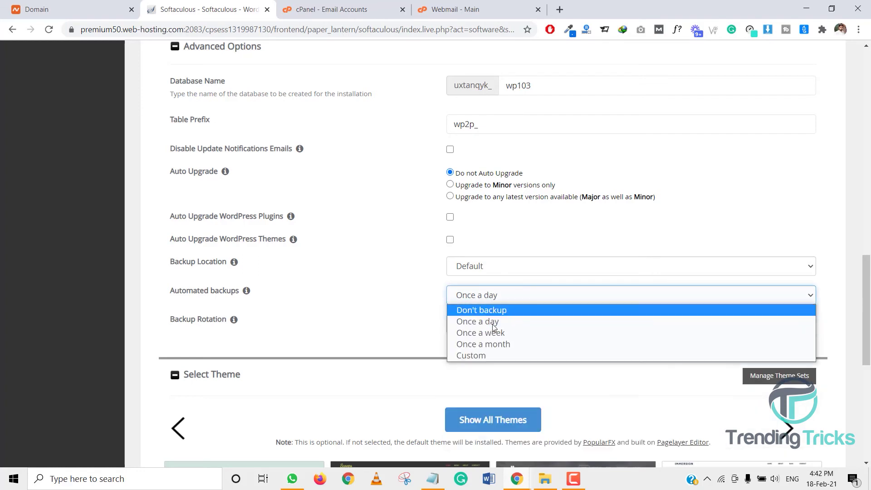
left_click(492, 326)
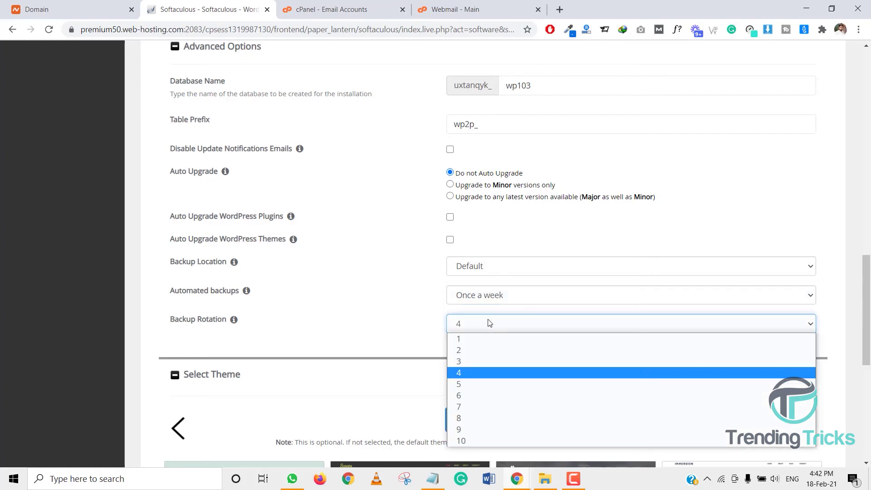
left_click(491, 297)
left_click(493, 319)
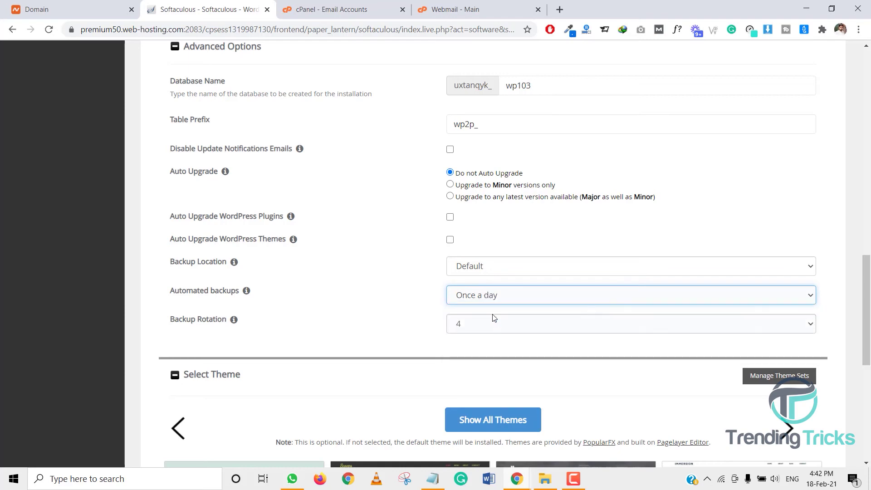
left_click(482, 321)
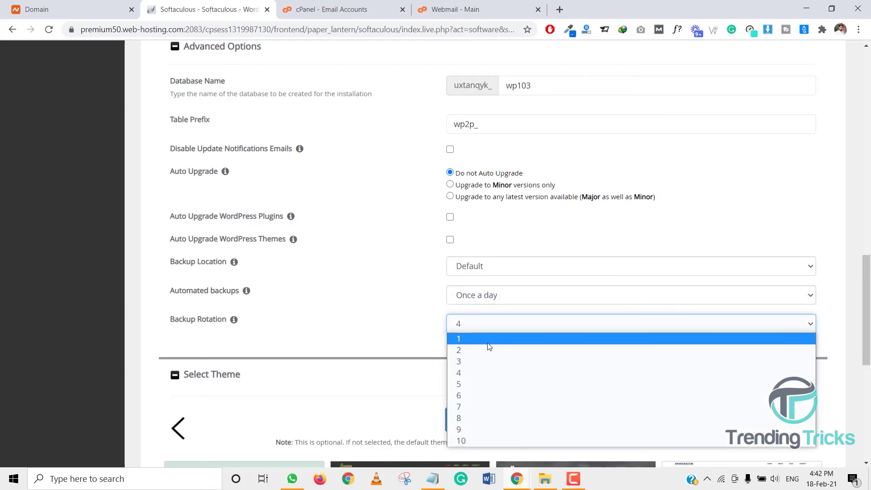
left_click(487, 350)
scroll(487, 311, "down", 3)
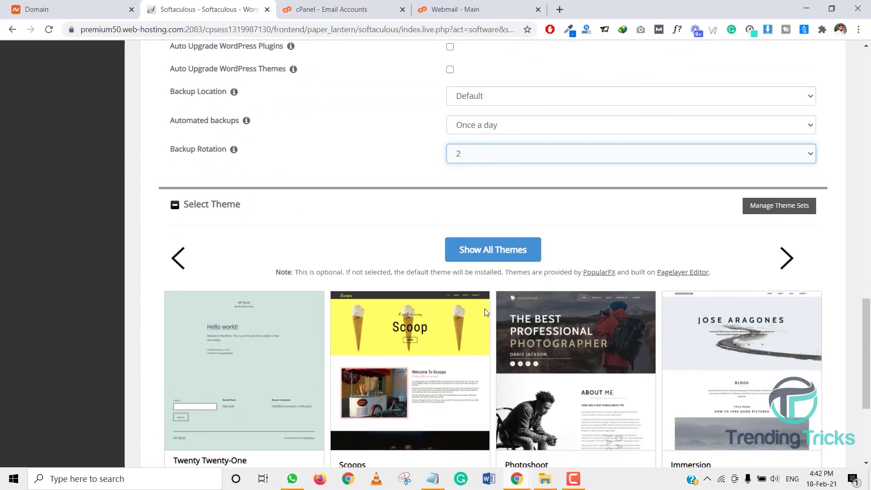
scroll(486, 311, "down", 3)
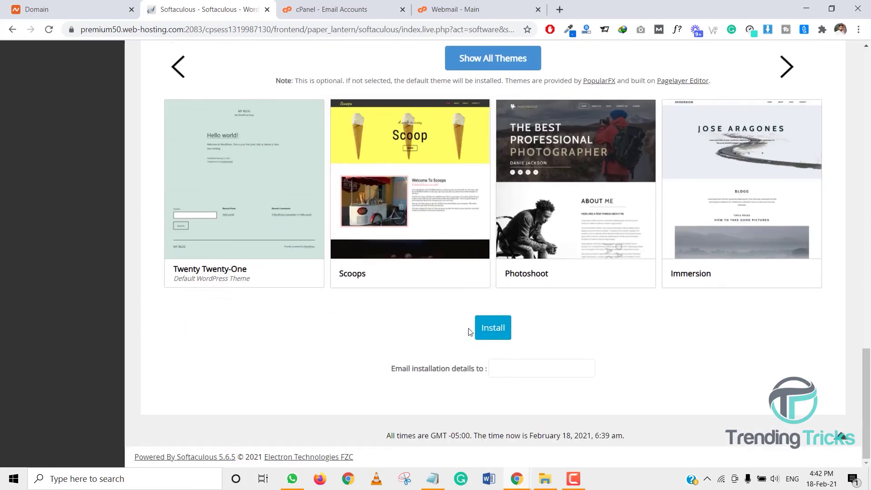
Launch the Softaculous WordPress install for skysmartfares.com
left_click(495, 334)
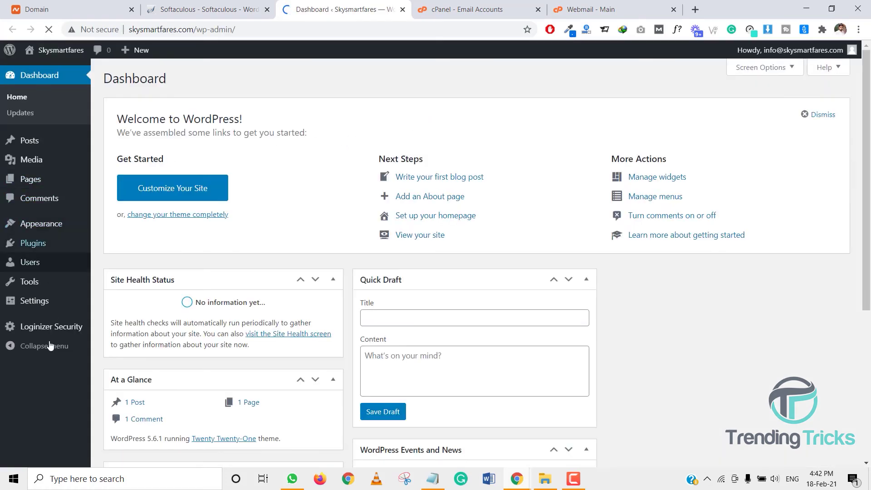
left_click(476, 9)
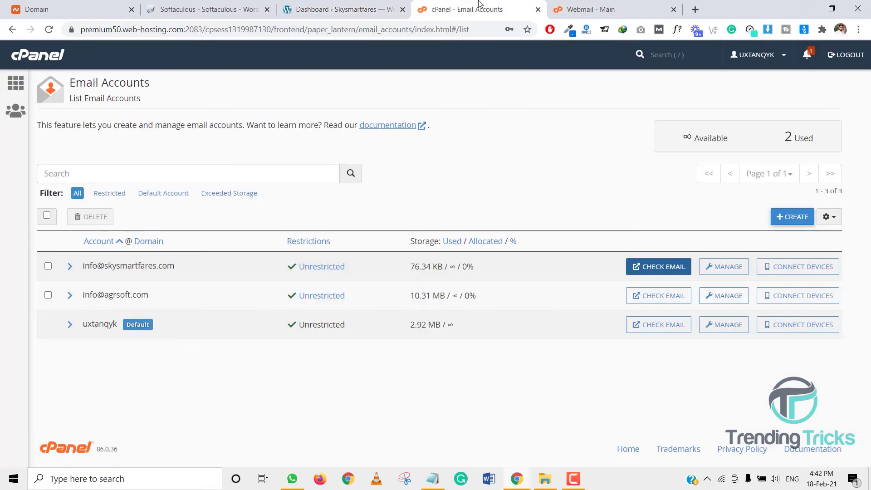
left_click(613, 9)
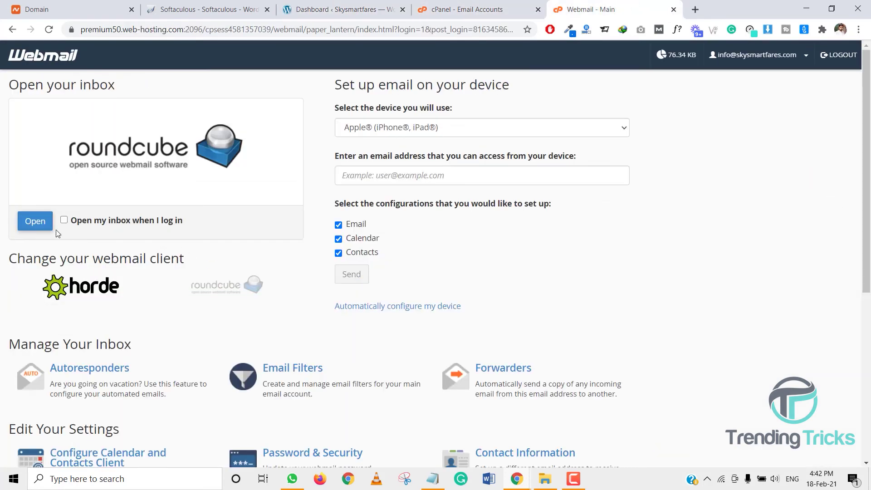
left_click(38, 225)
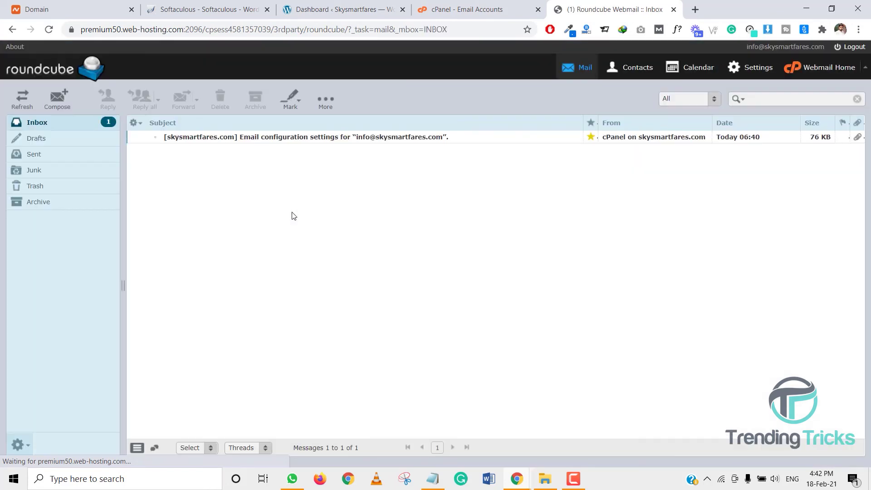
double_click(285, 138)
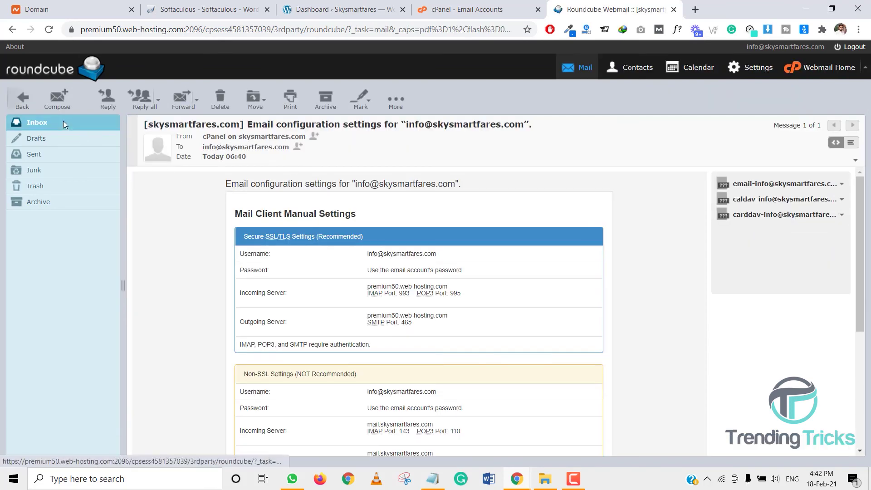
left_click(63, 120)
left_click(469, 9)
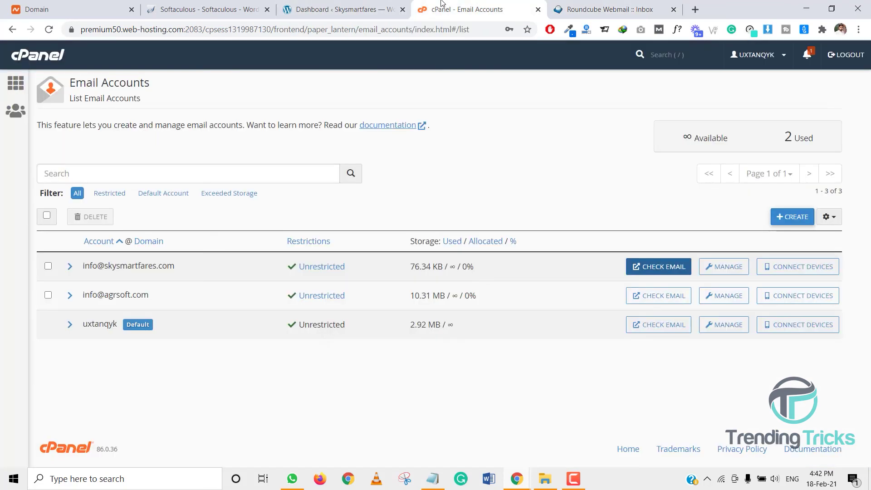
Switch the WordPress permalink structure to Post name and save it
left_click(344, 9)
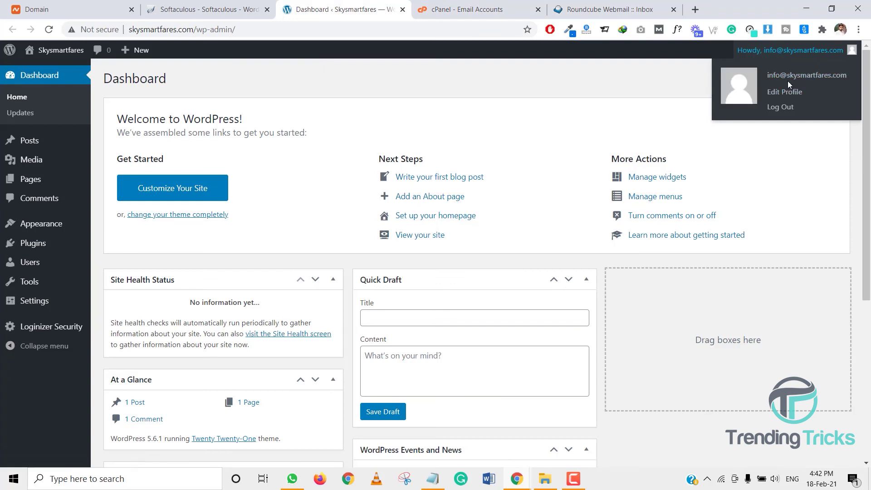
mouse_move(34, 300)
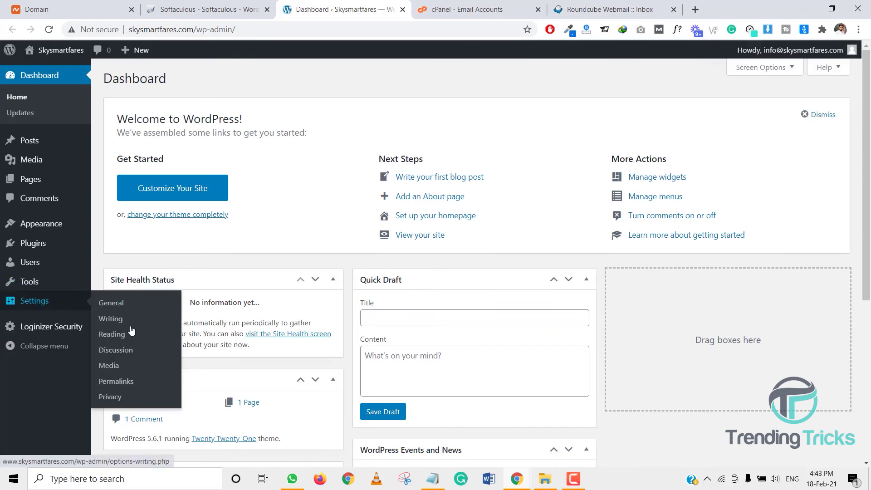
left_click(124, 383)
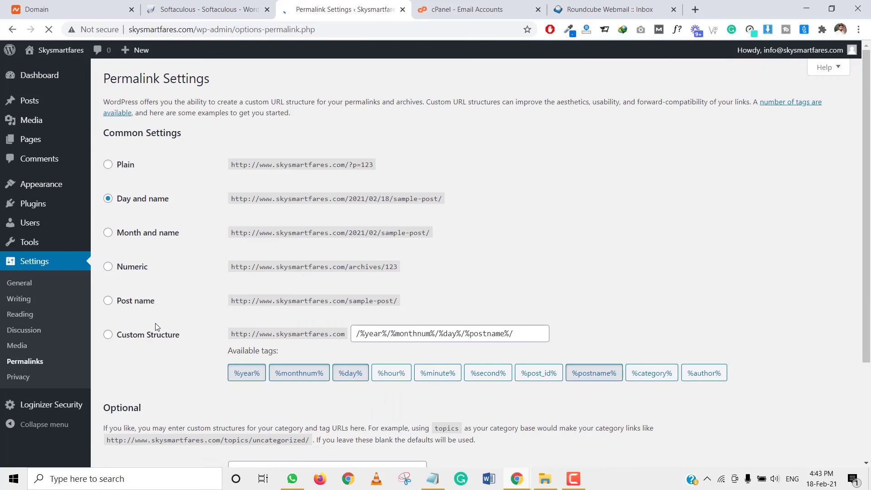
left_click(134, 304)
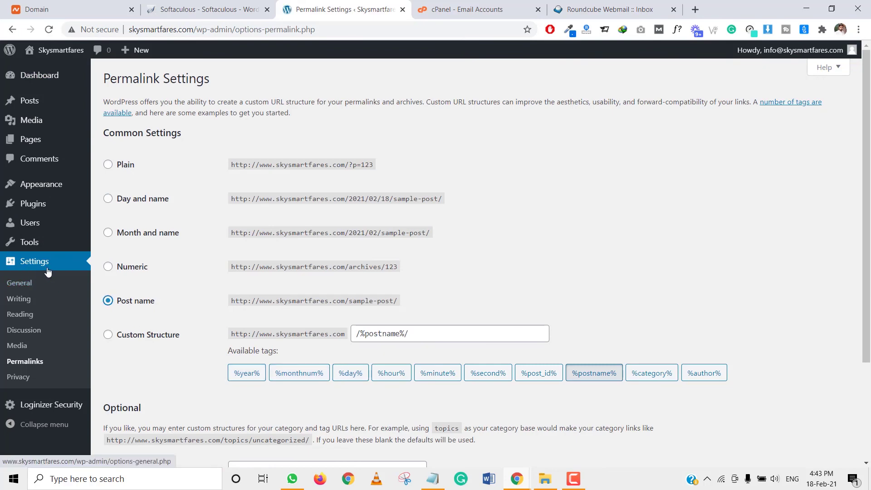
scroll(154, 183, "down", 3)
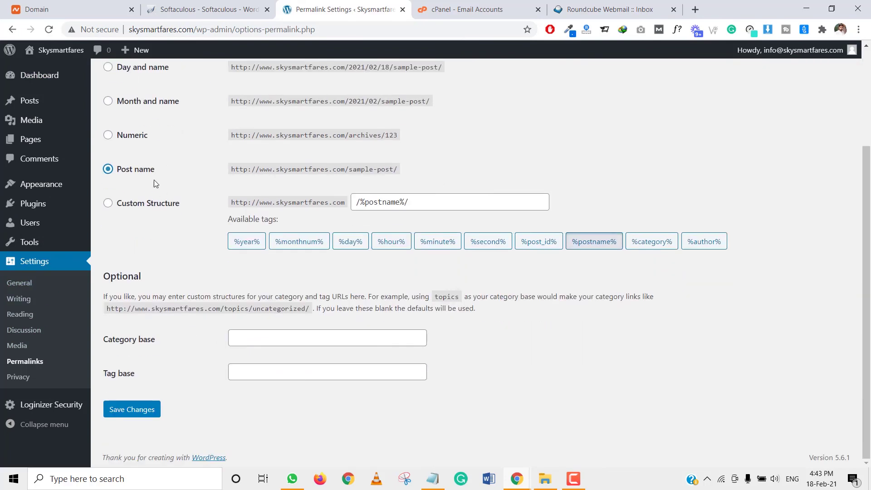
left_click_drag(398, 170, 236, 175)
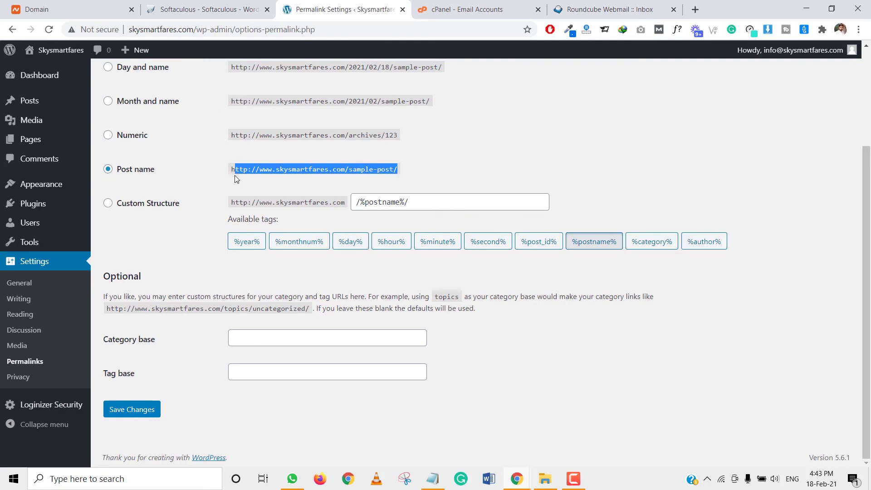
left_click(135, 412)
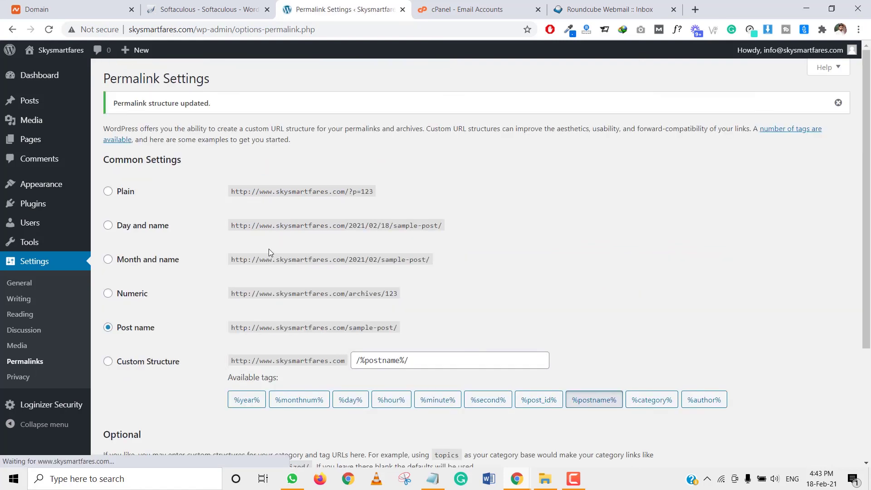
scroll(270, 249, "down", 3)
left_click(16, 345)
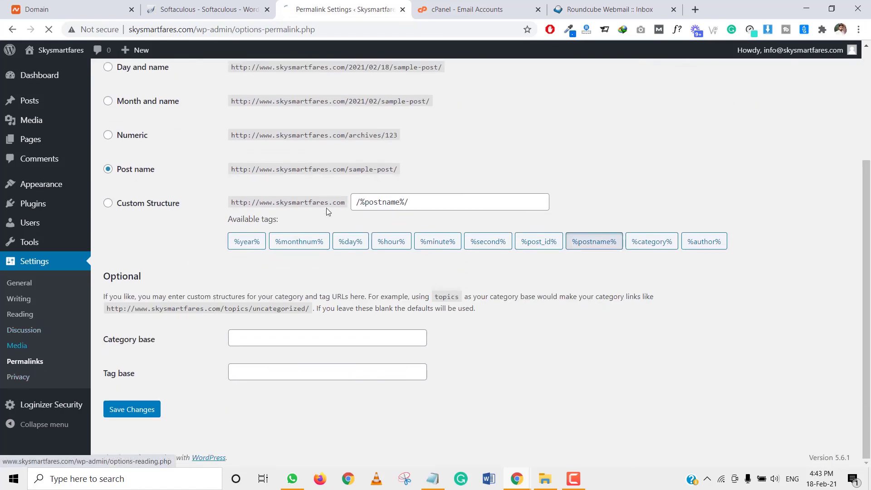
Turn off month- and year-based upload folders and save the Media Settings
left_click(161, 397)
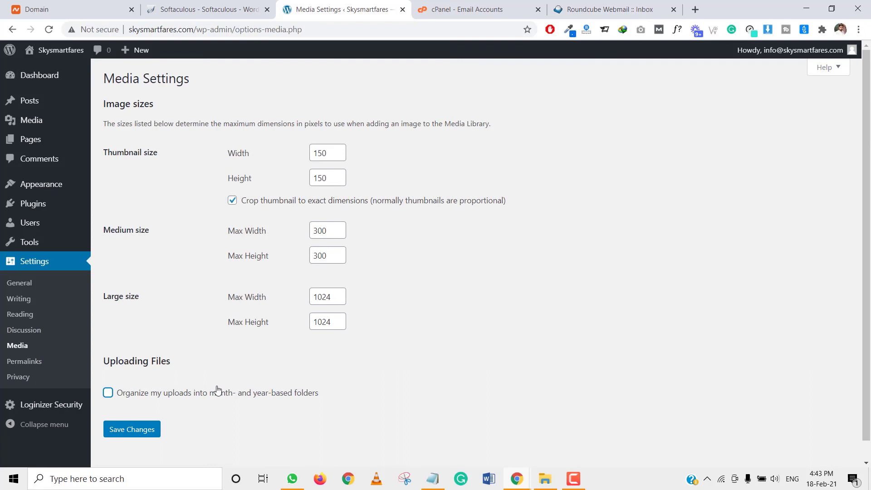
left_click(132, 430)
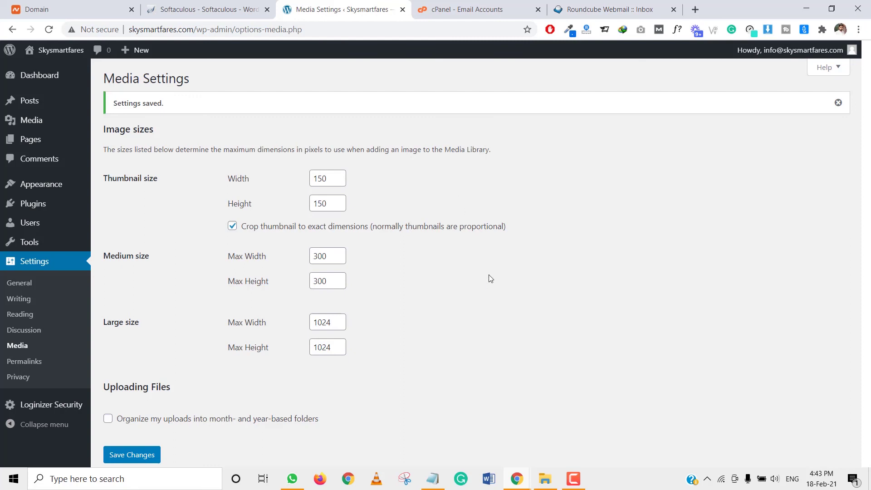
left_click(575, 480)
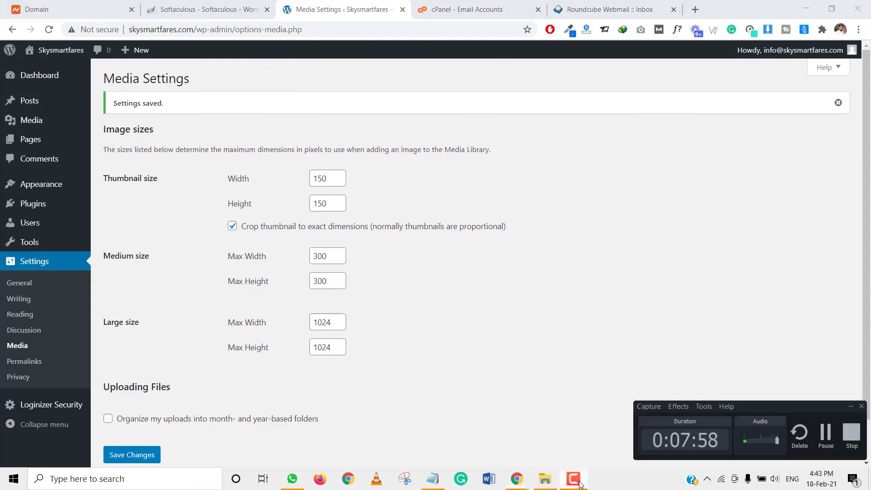